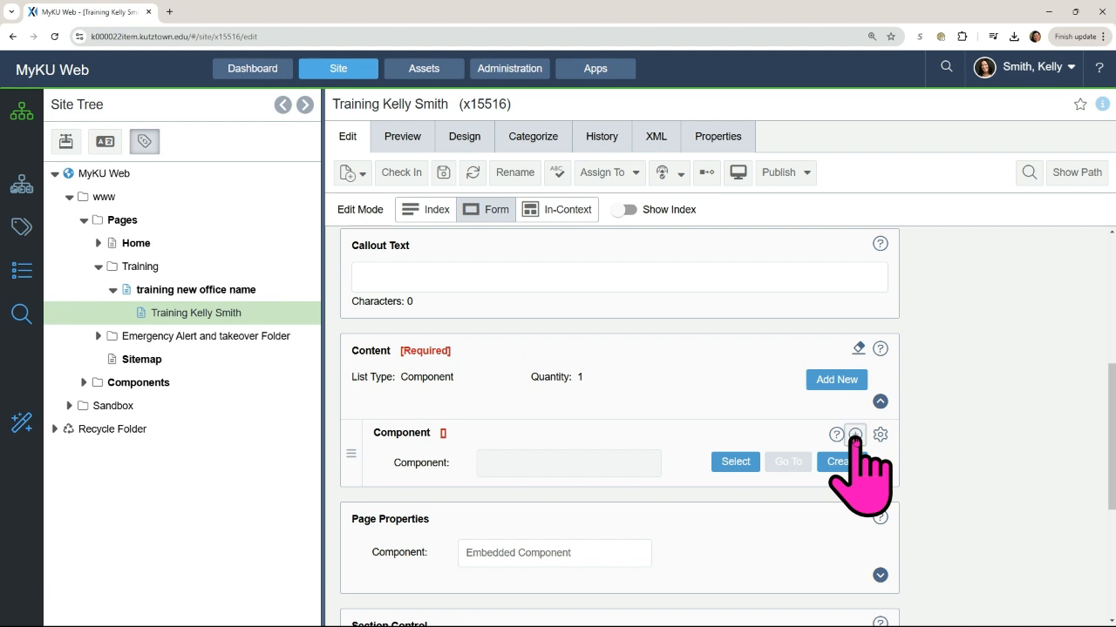
Step: Add two extra component entries to the page's Content list
left_click(855, 435)
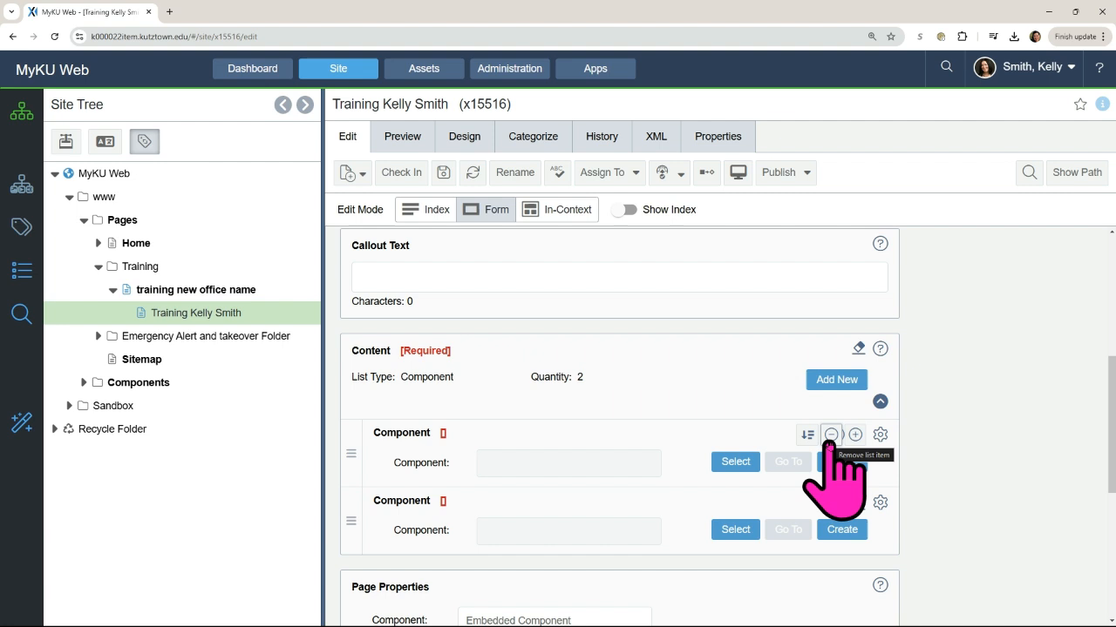
left_click(835, 382)
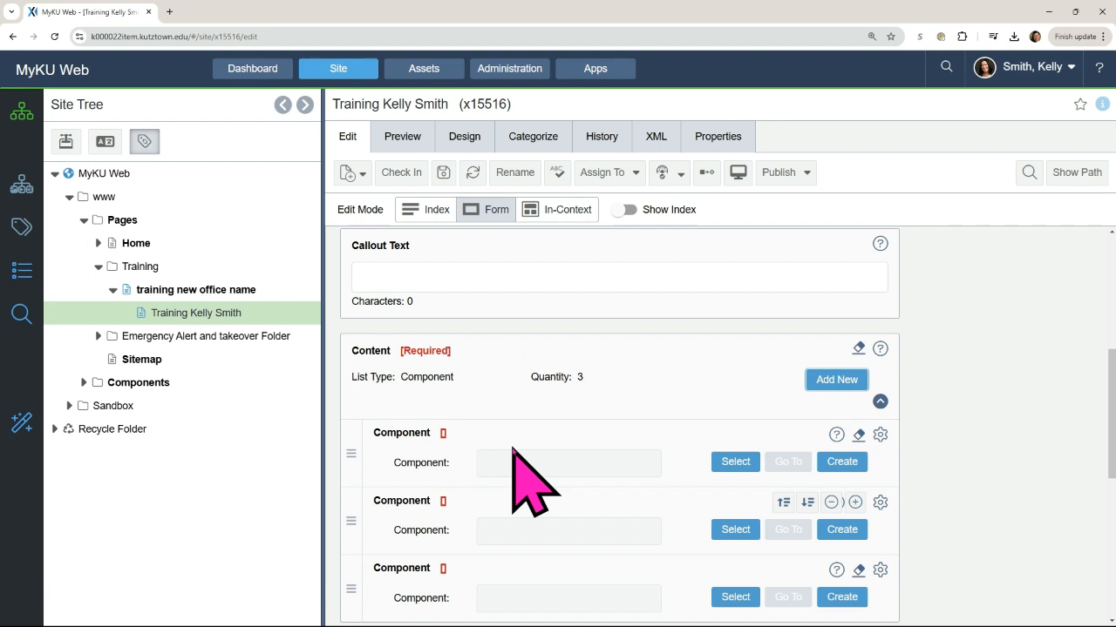
scroll(566, 449, "down", 1)
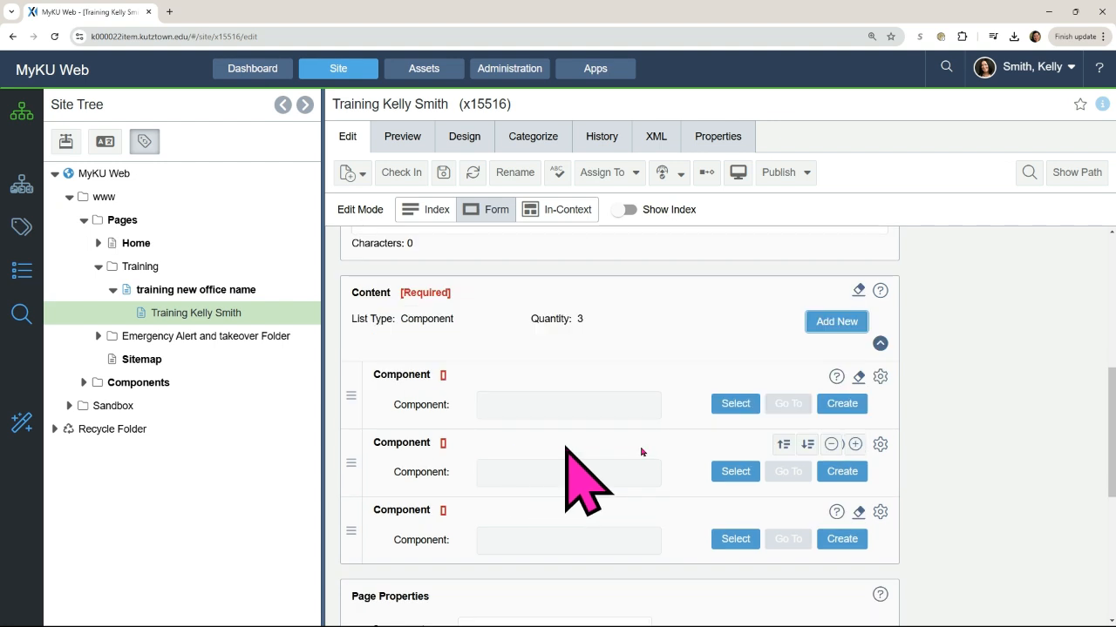
Step: Remove the two extra component entries from the Content list, leaving a single one
left_click(879, 379)
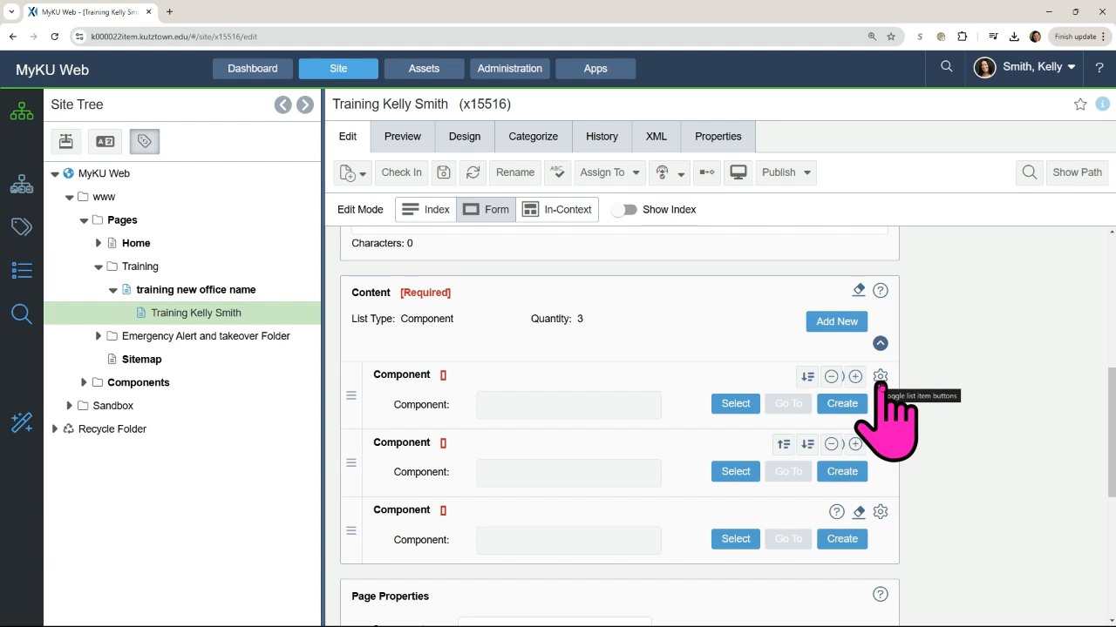
left_click(831, 377)
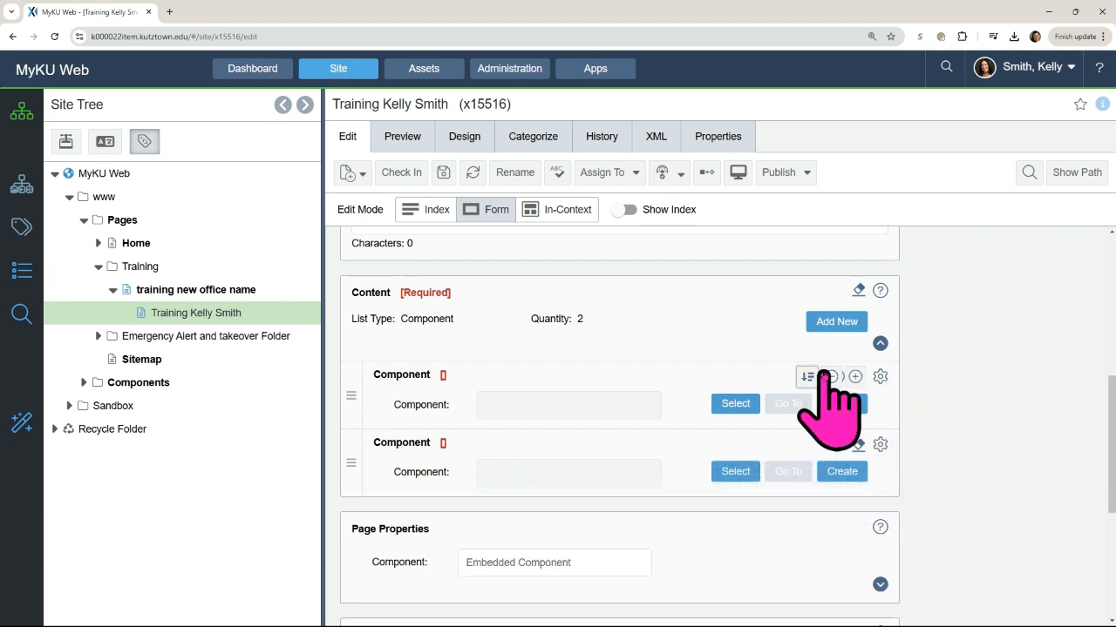
left_click(831, 377)
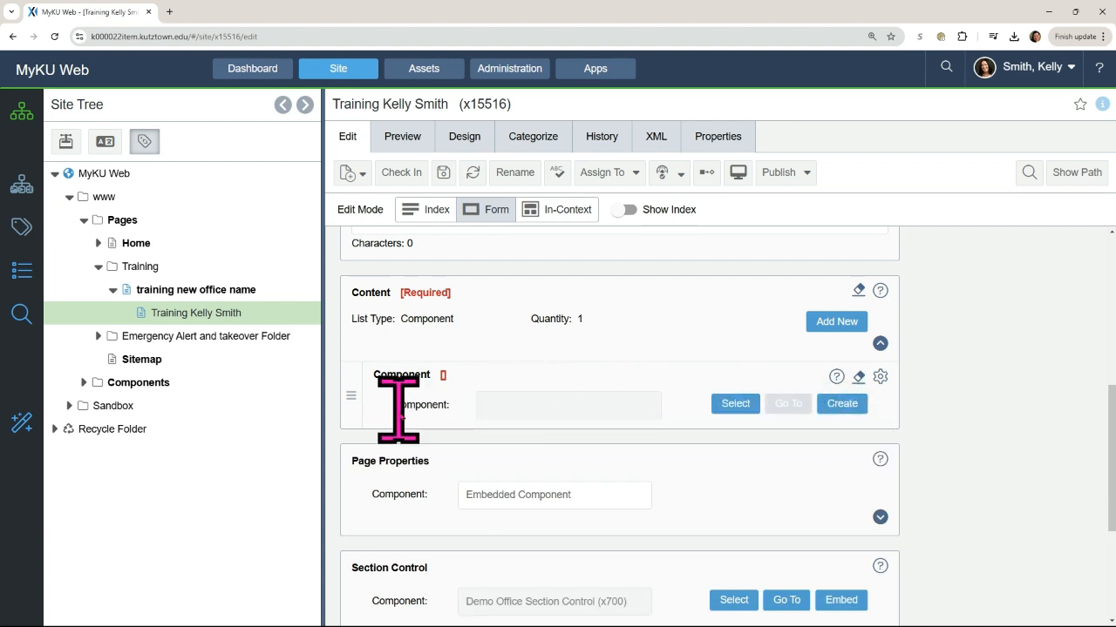
Step: Create a new component named "two column" of type KU Two Column Container in the Content section
left_click(842, 403)
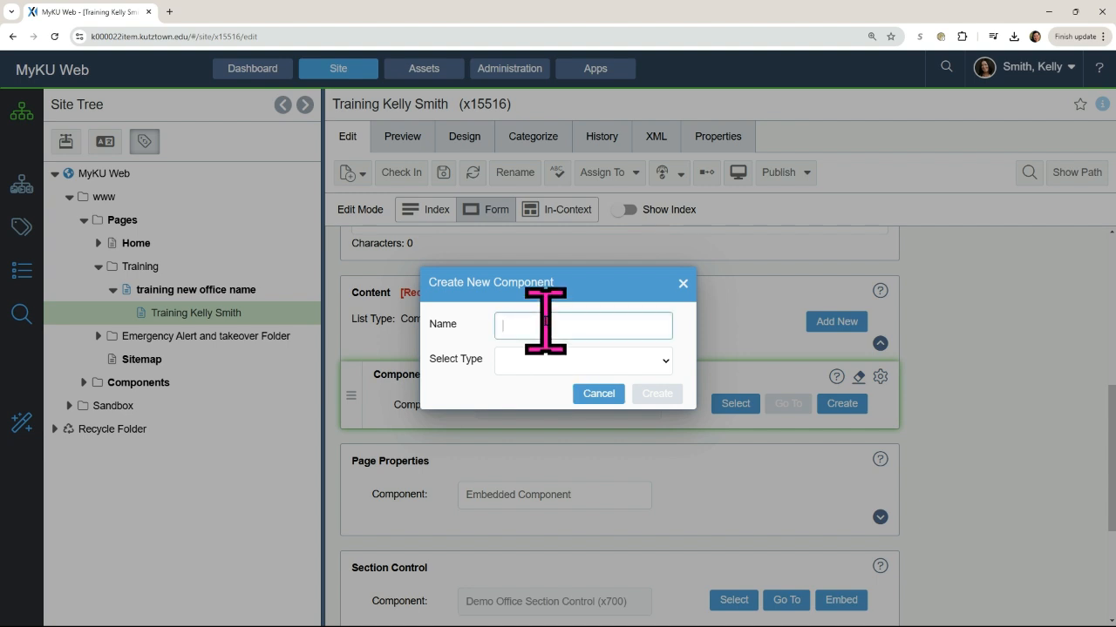
type("two column")
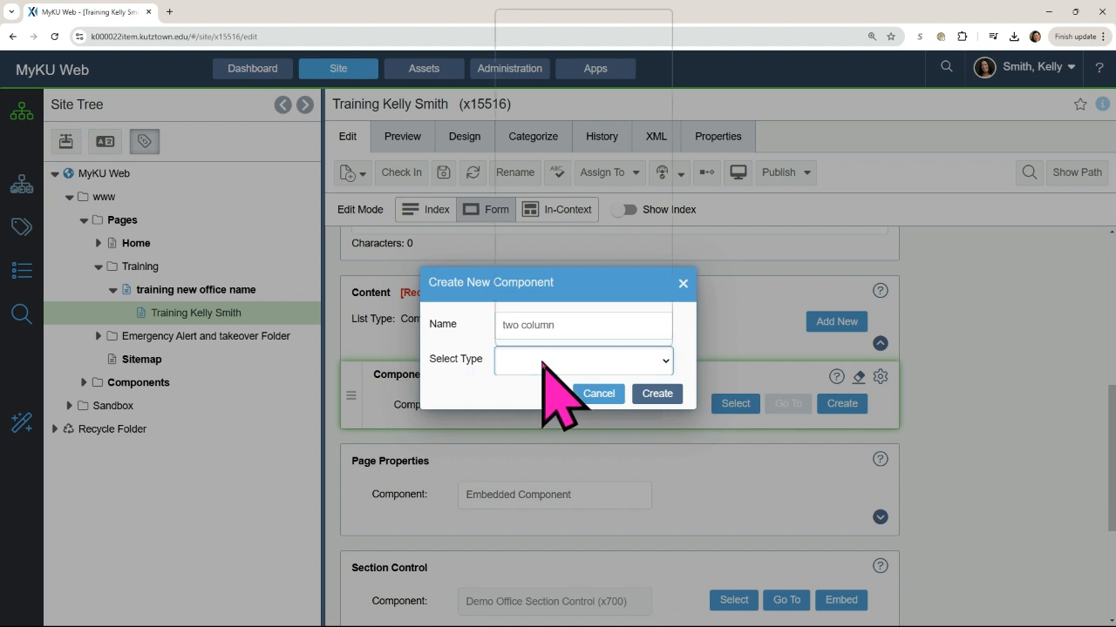
left_click(542, 360)
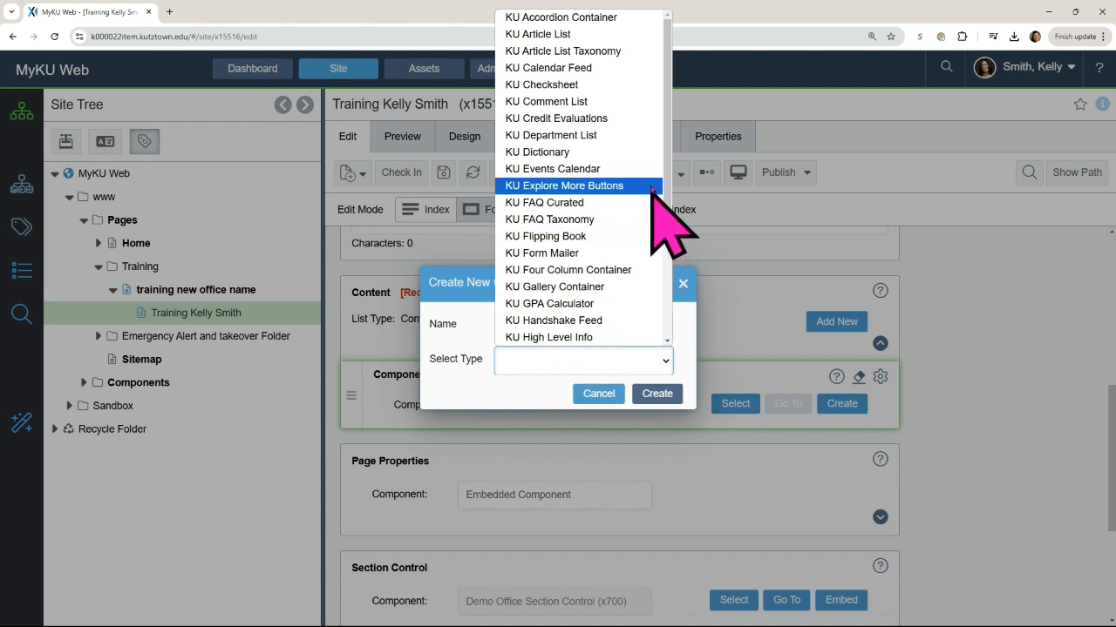
scroll(668, 186, "down", 1)
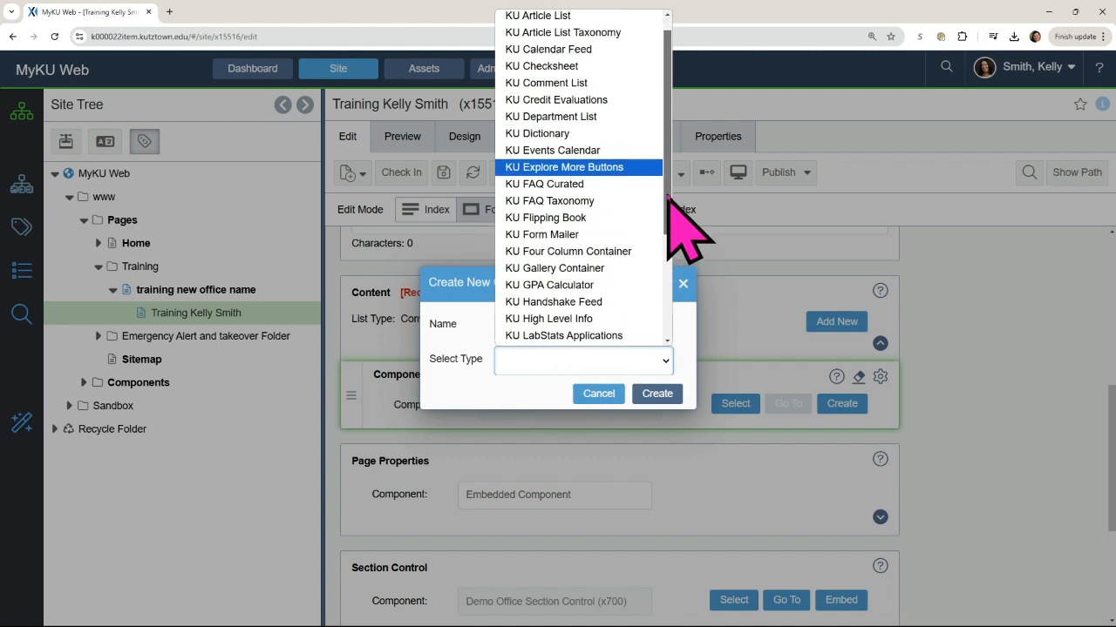
scroll(668, 178, "up", 1)
left_click_drag(668, 174, 653, 322)
left_click(615, 321)
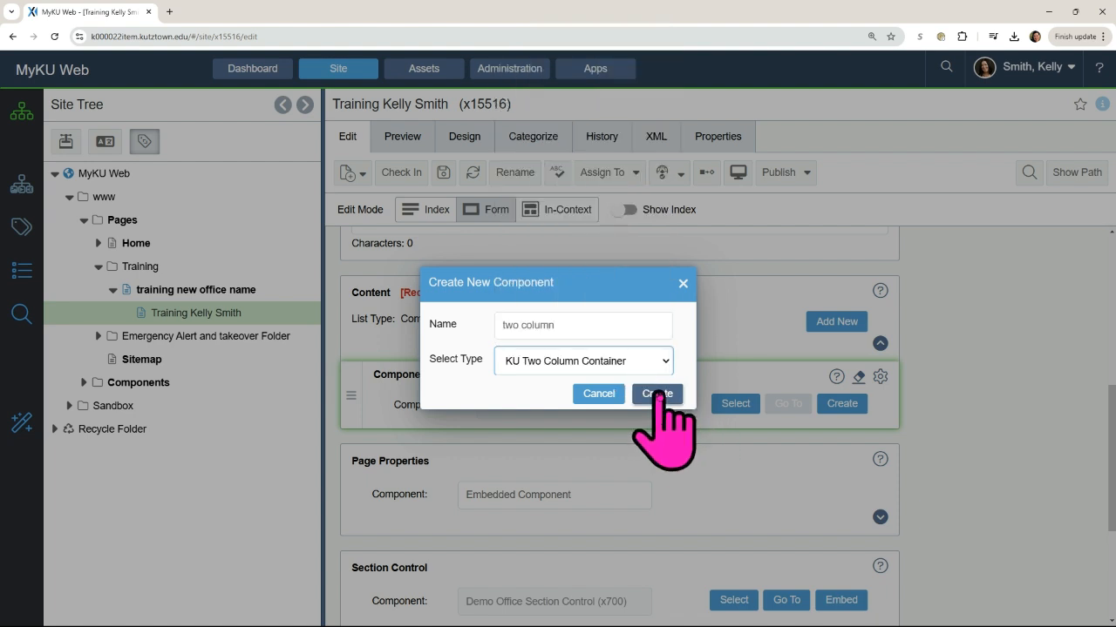
left_click(655, 394)
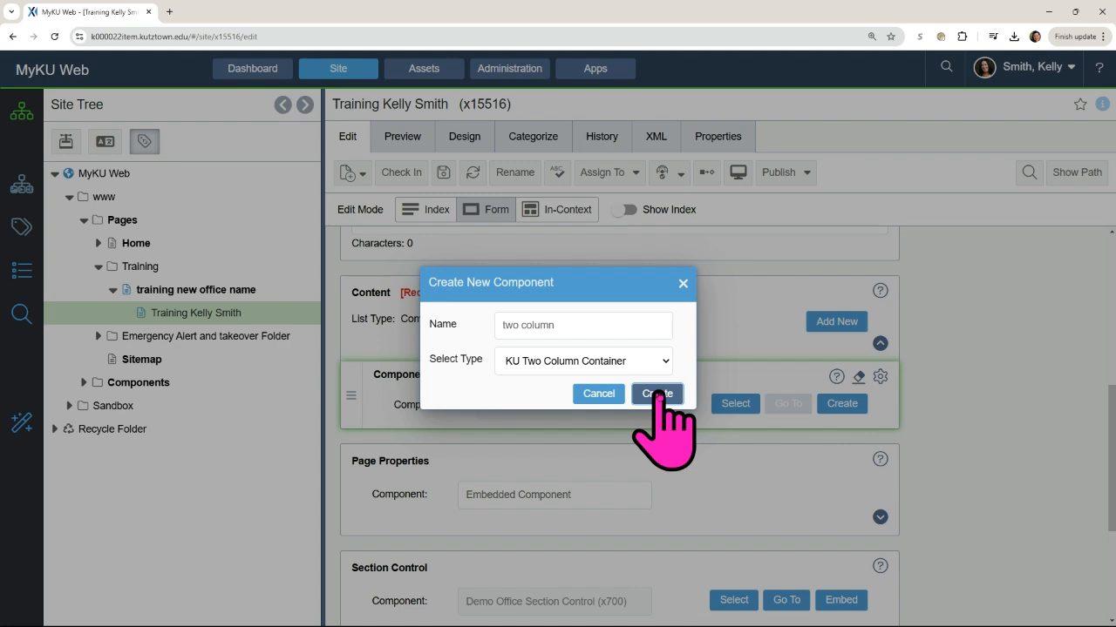
left_click(657, 393)
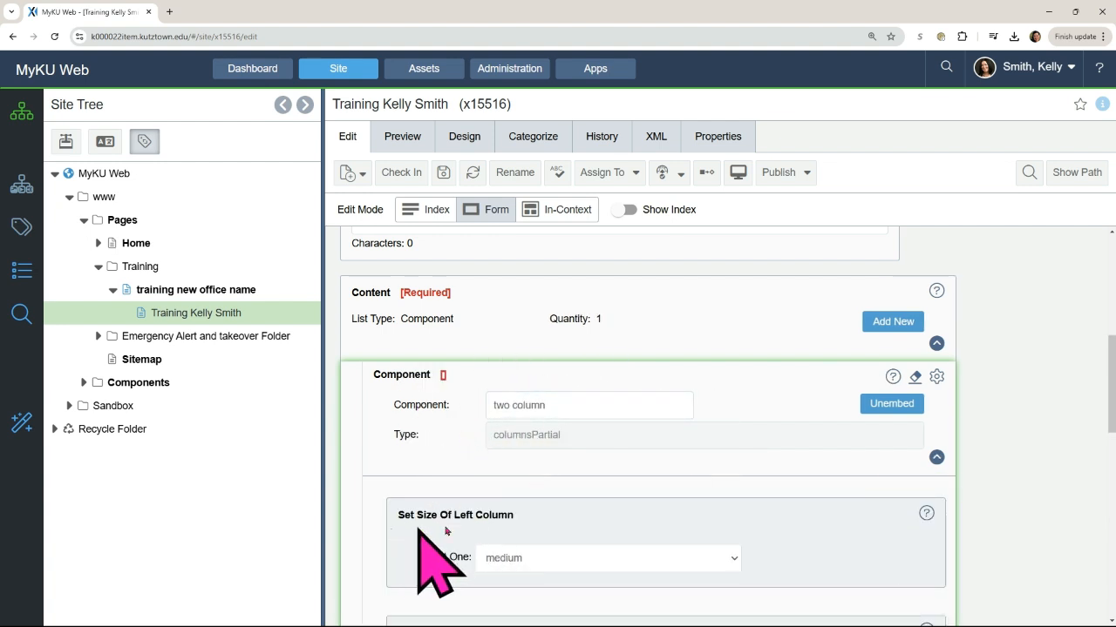
Step: Try the small and large sizes for the left column and return the setting to medium
scroll(437, 530, "down", 1)
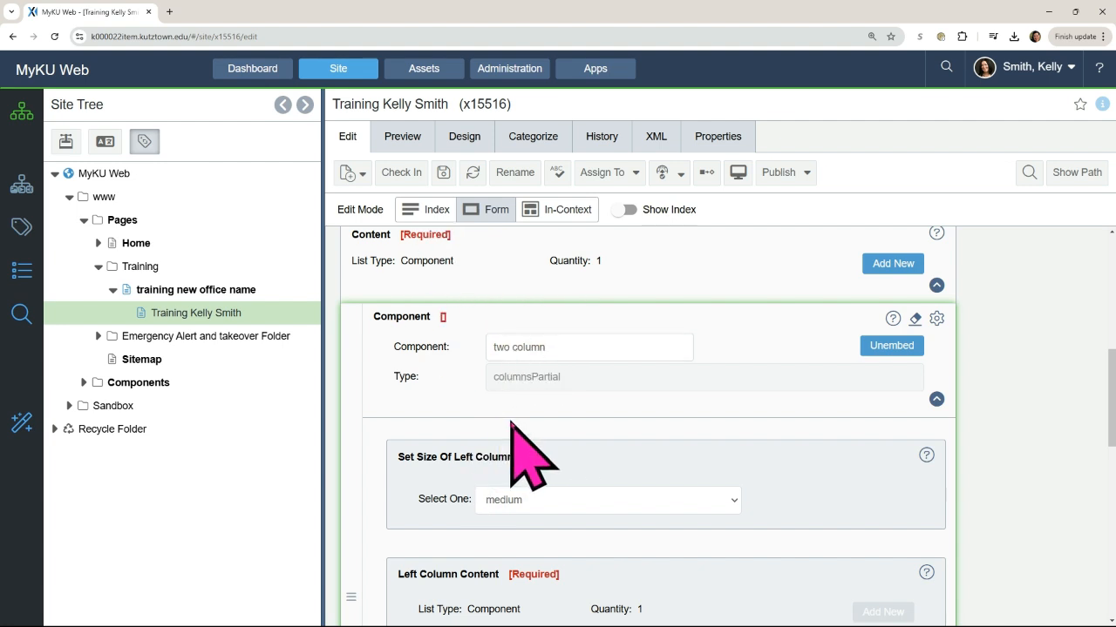
scroll(532, 453, "down", 1)
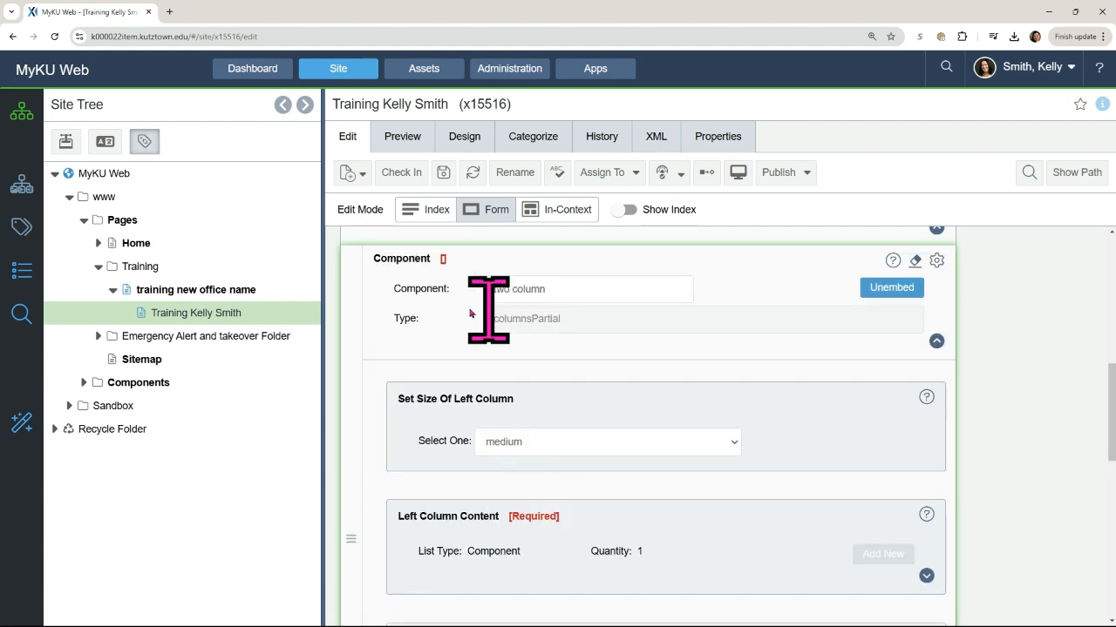
scroll(431, 327, "down", 1)
scroll(549, 331, "down", 1)
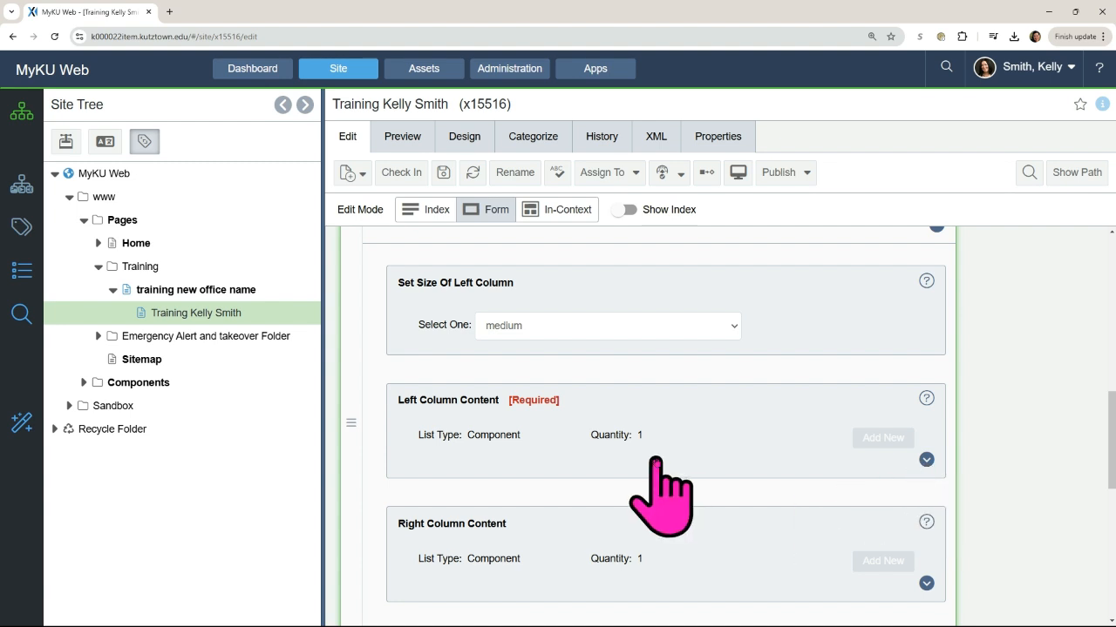
scroll(655, 462, "up", 1)
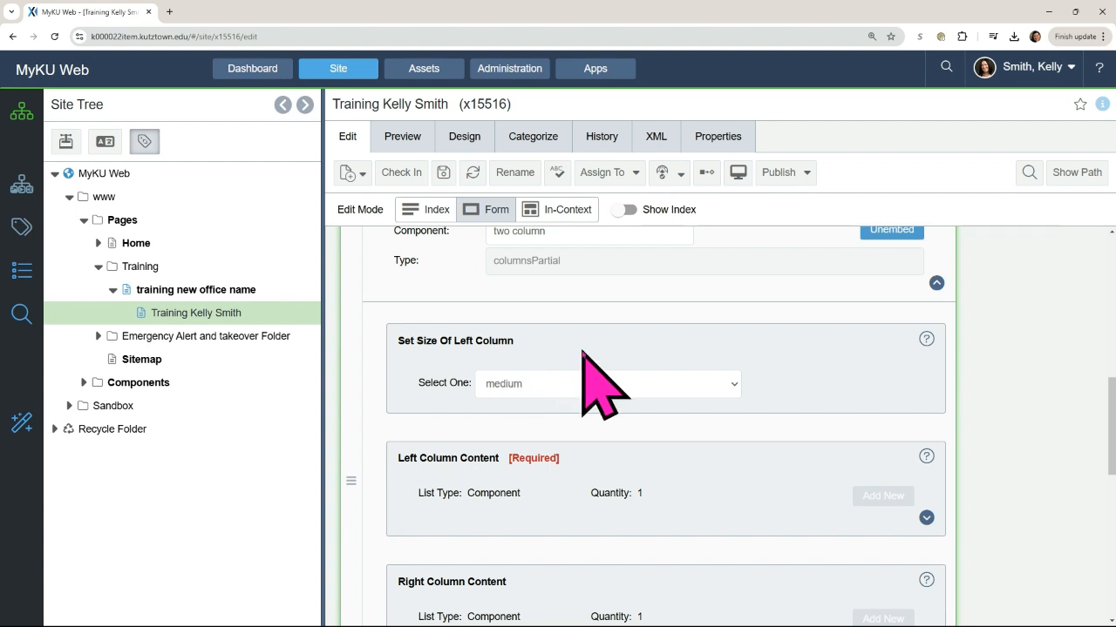
left_click(585, 393)
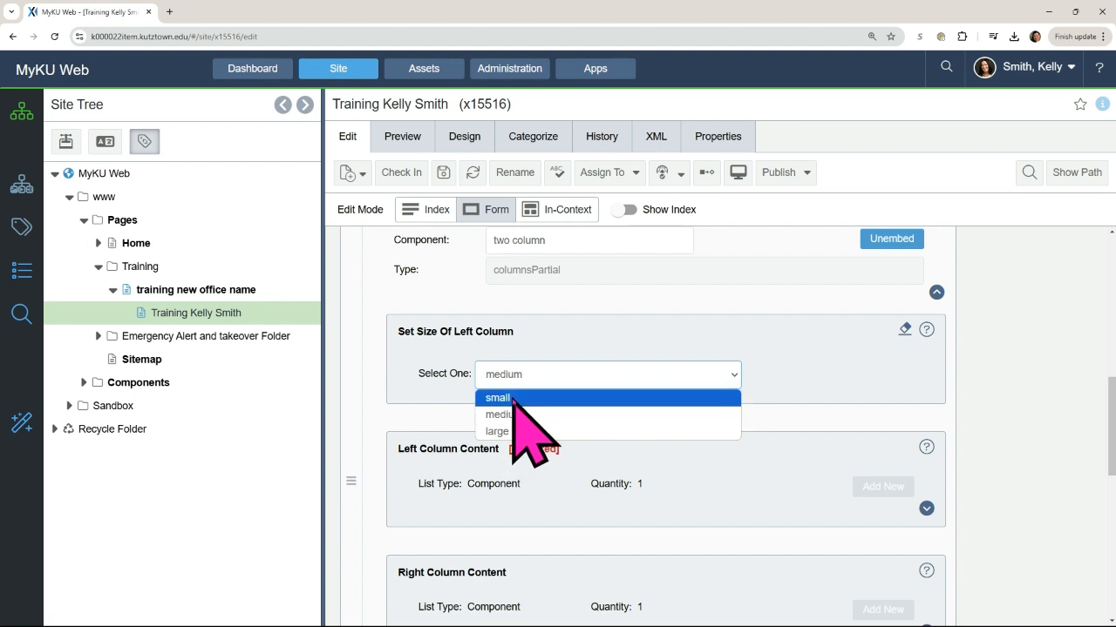
left_click(512, 399)
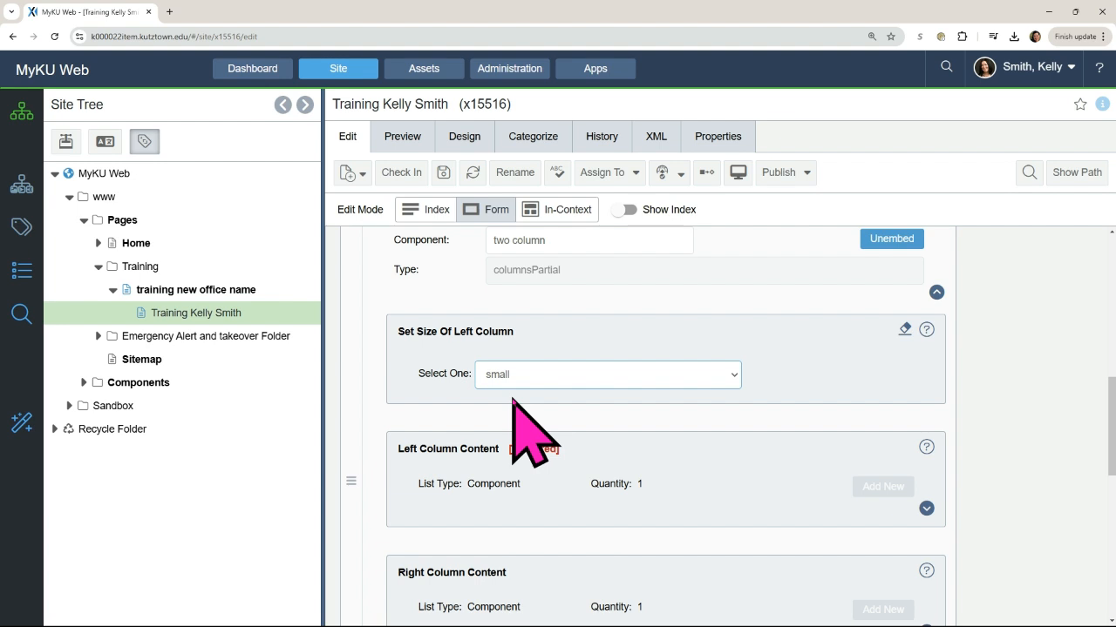
left_click(531, 378)
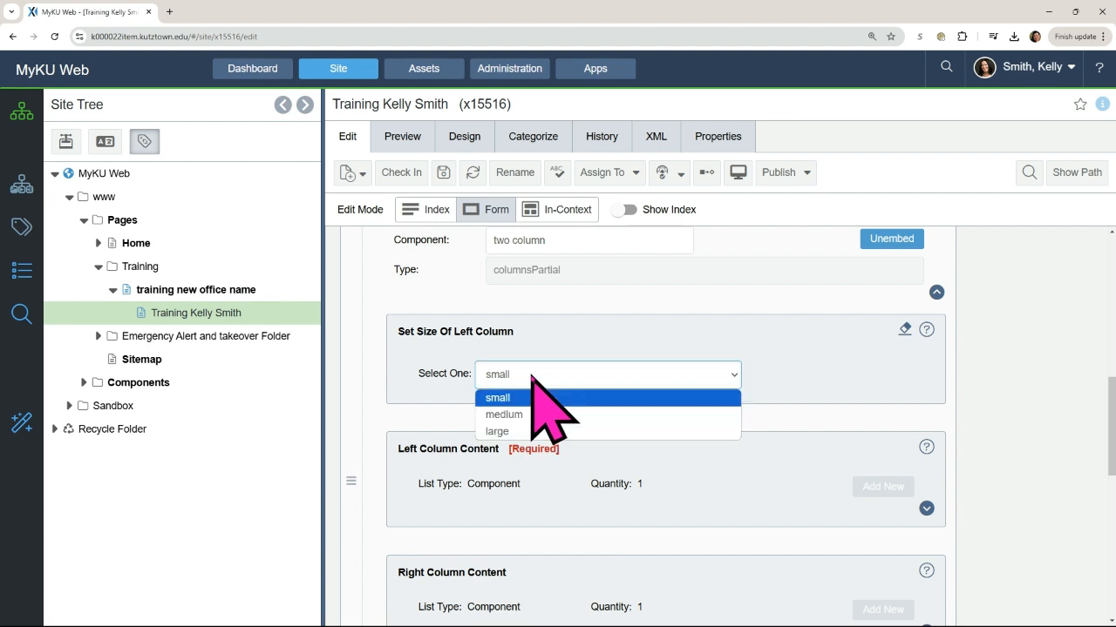
left_click(525, 432)
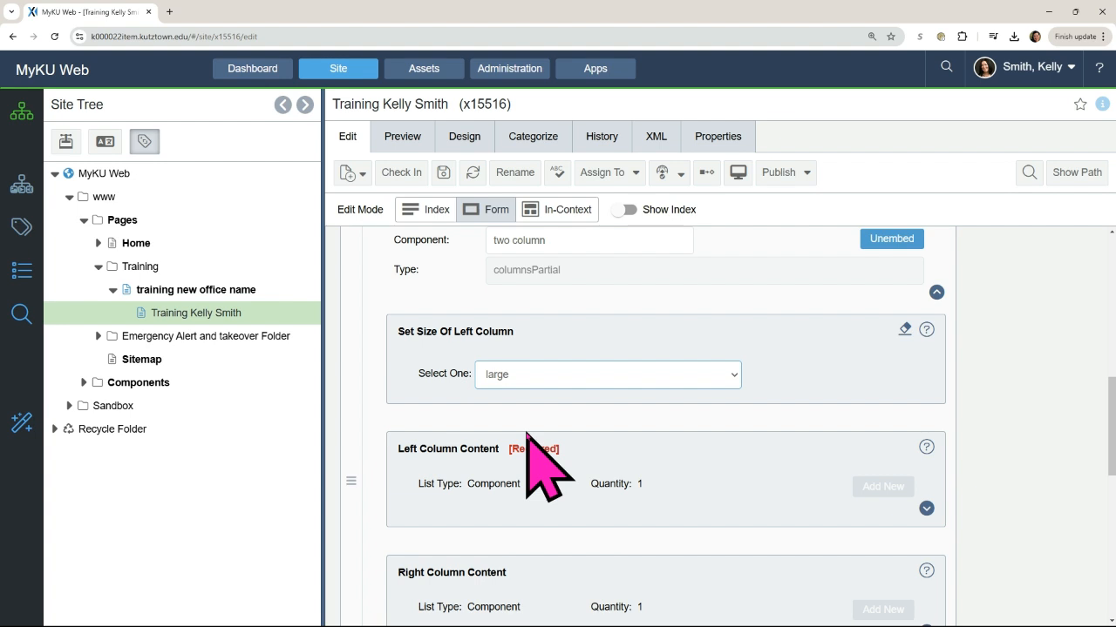
left_click(537, 374)
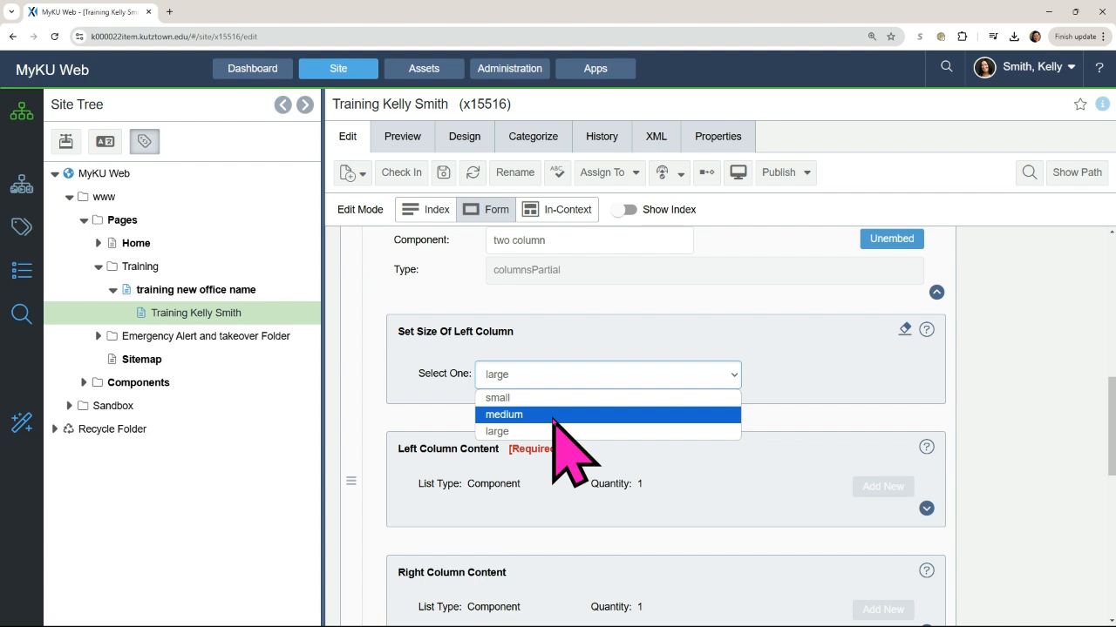
left_click(552, 416)
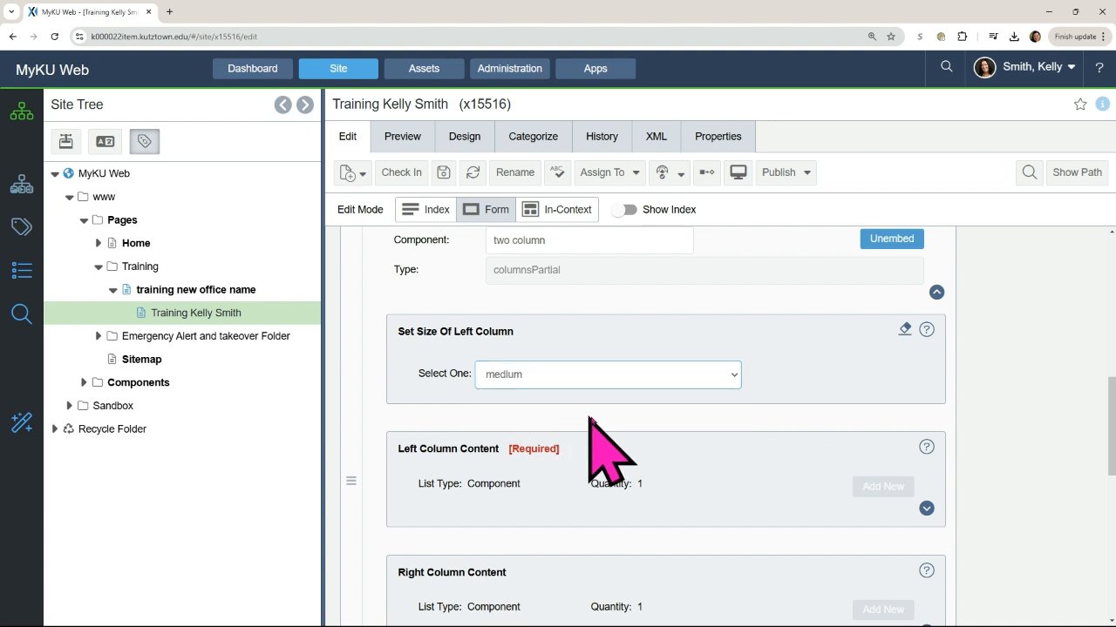
Step: Create a component named "left column content" of type KU Text Area in the Left Column Content section
scroll(722, 431, "down", 1)
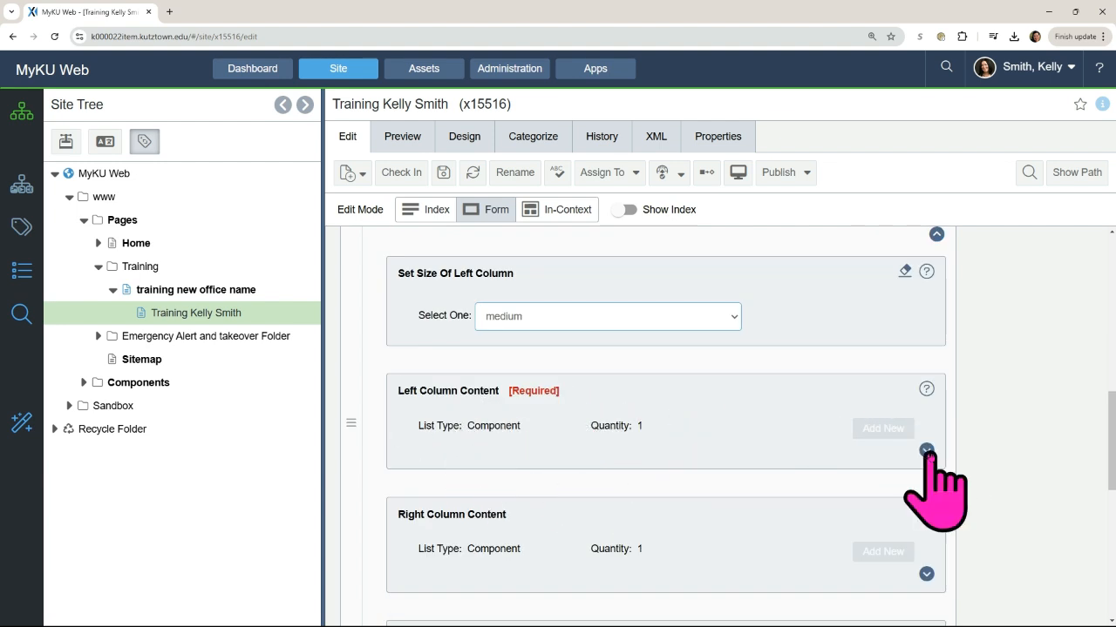
scroll(932, 471, "down", 1)
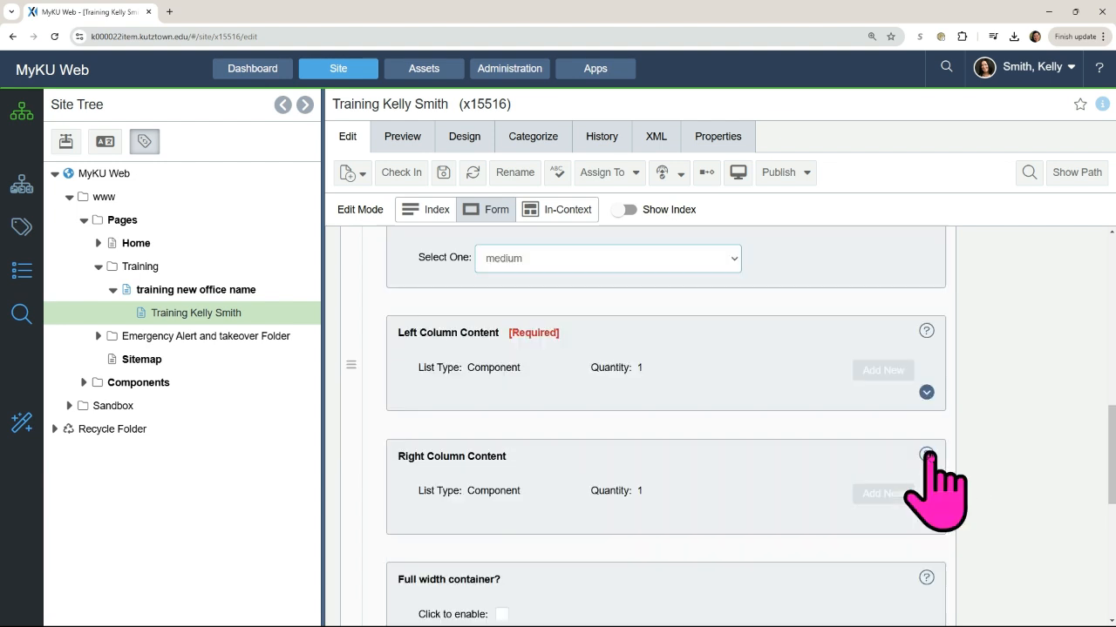
left_click(927, 394)
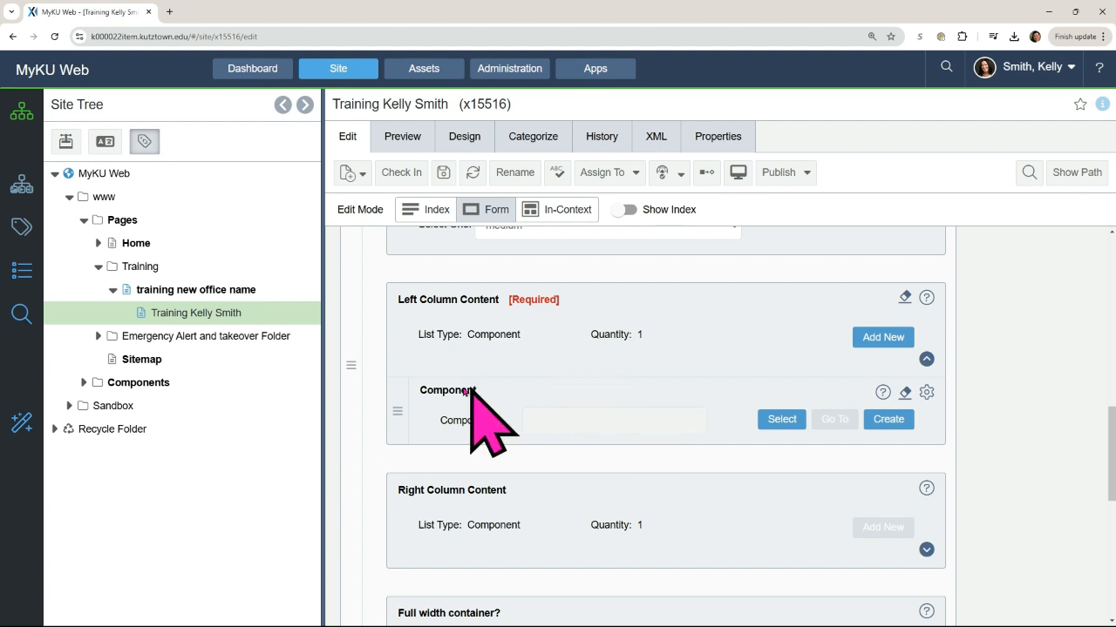
left_click(889, 419)
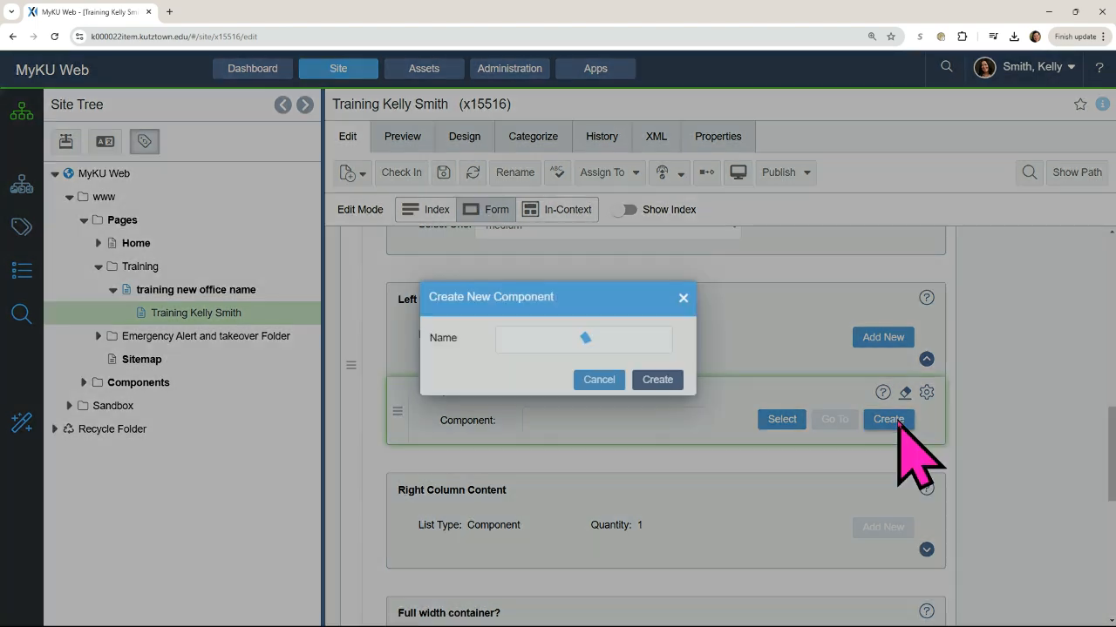
left_click(567, 324)
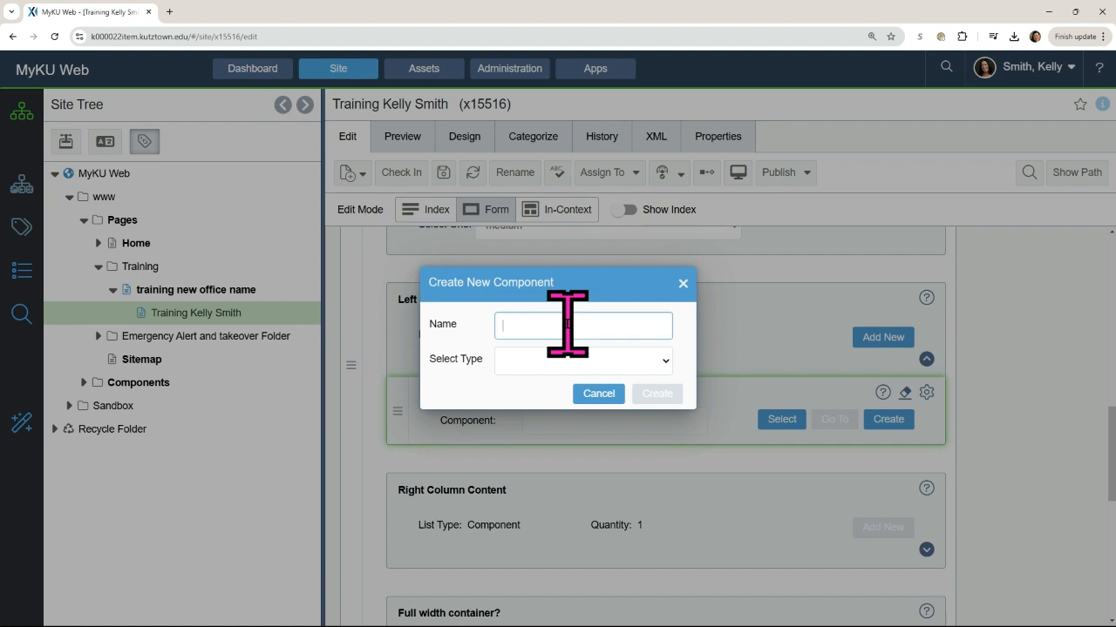
type("left column")
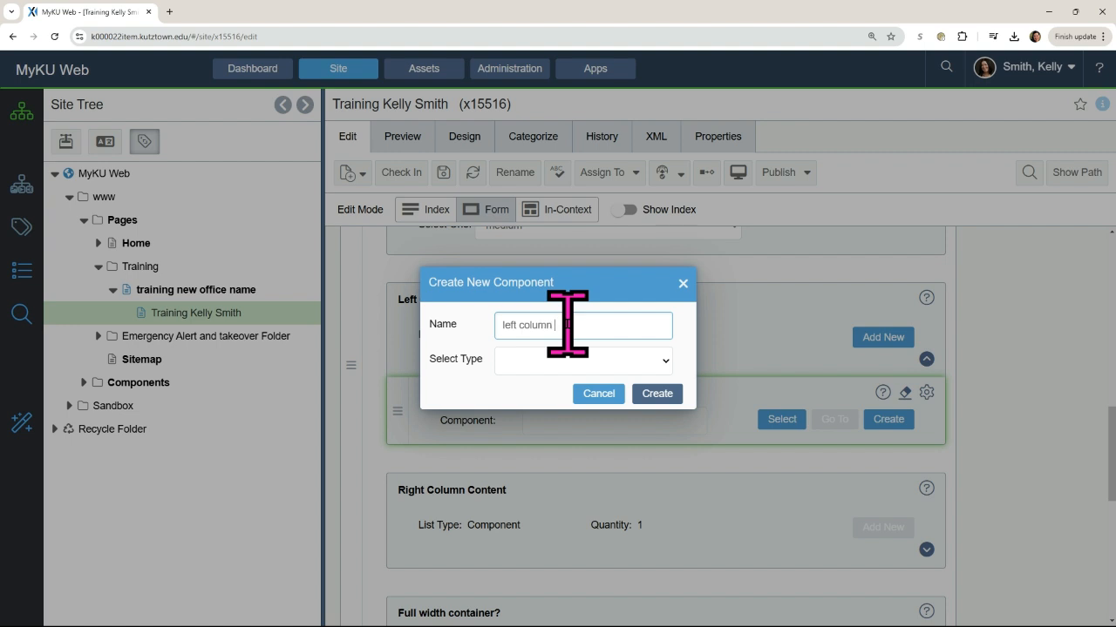
type("content")
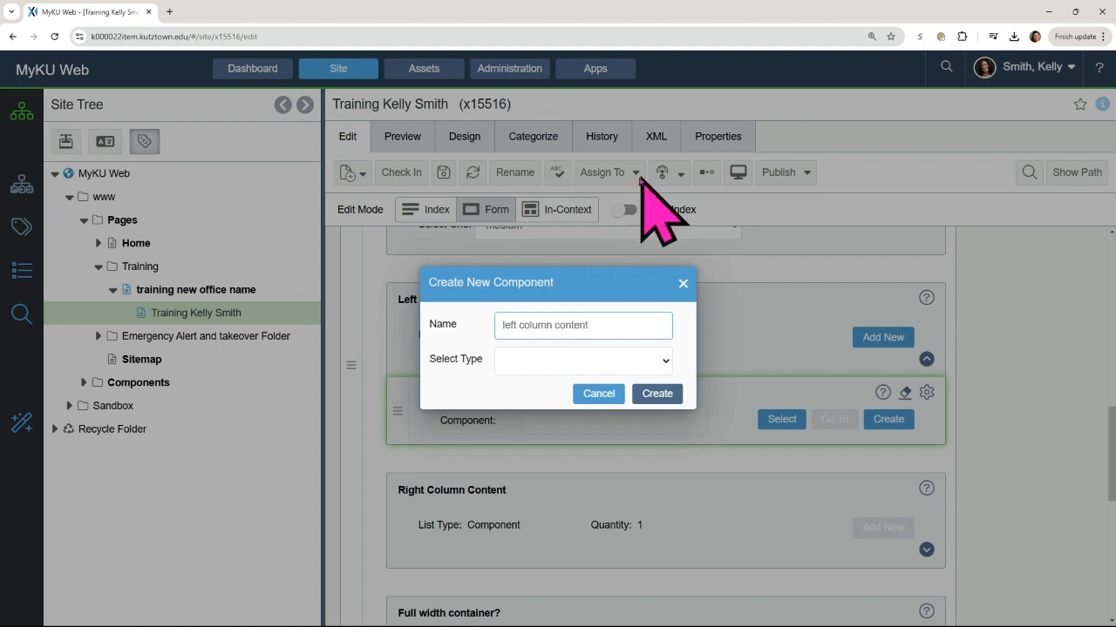
left_click(556, 364)
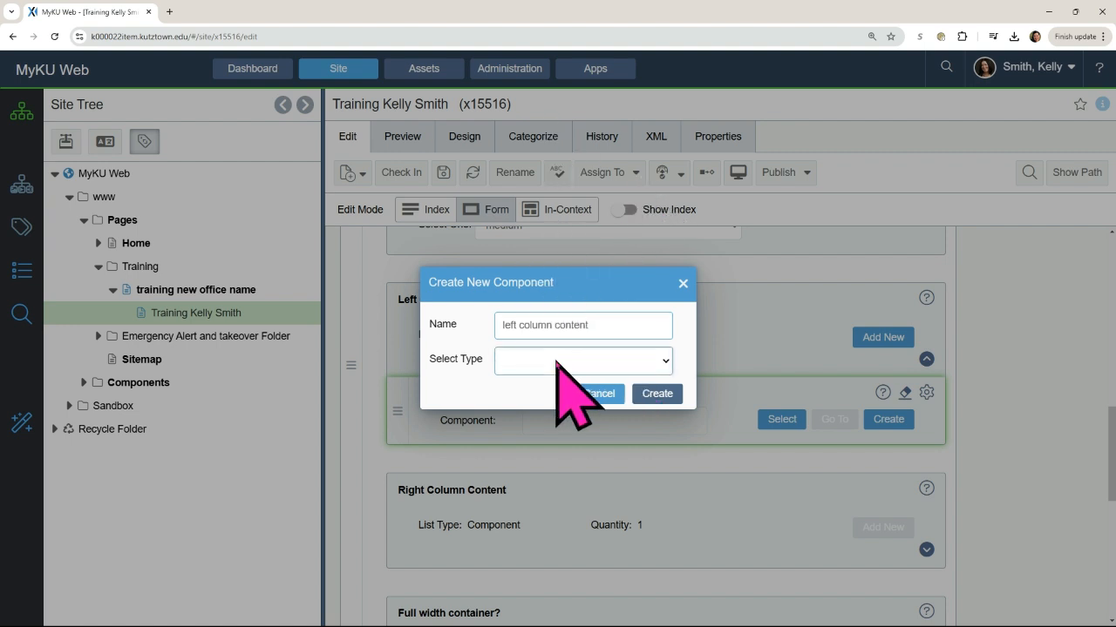
left_click(558, 364)
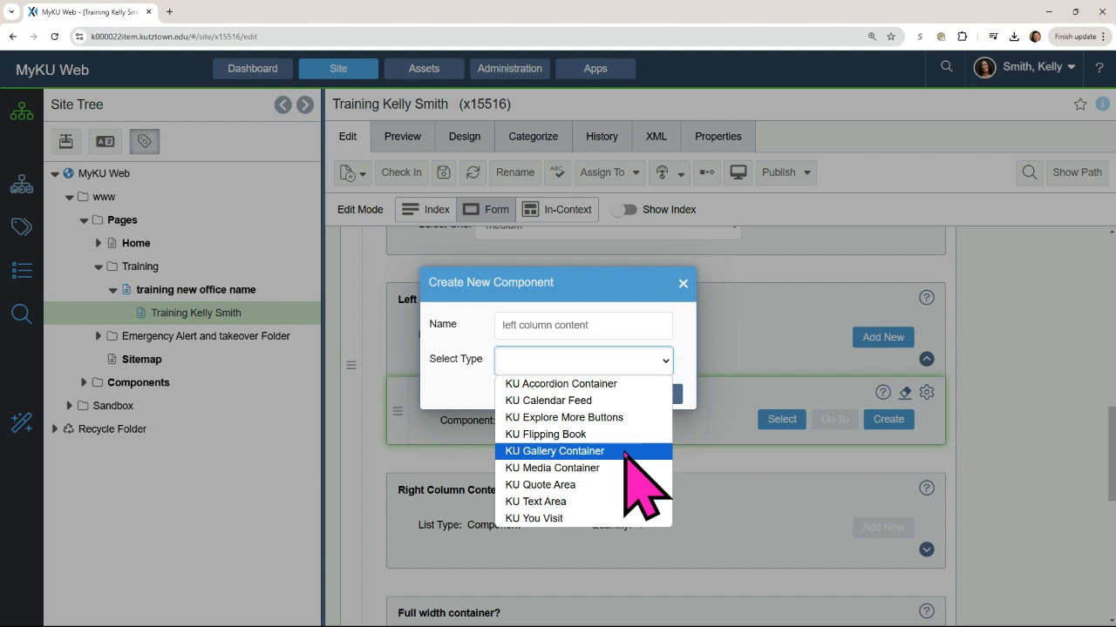
left_click(581, 503)
left_click(677, 402)
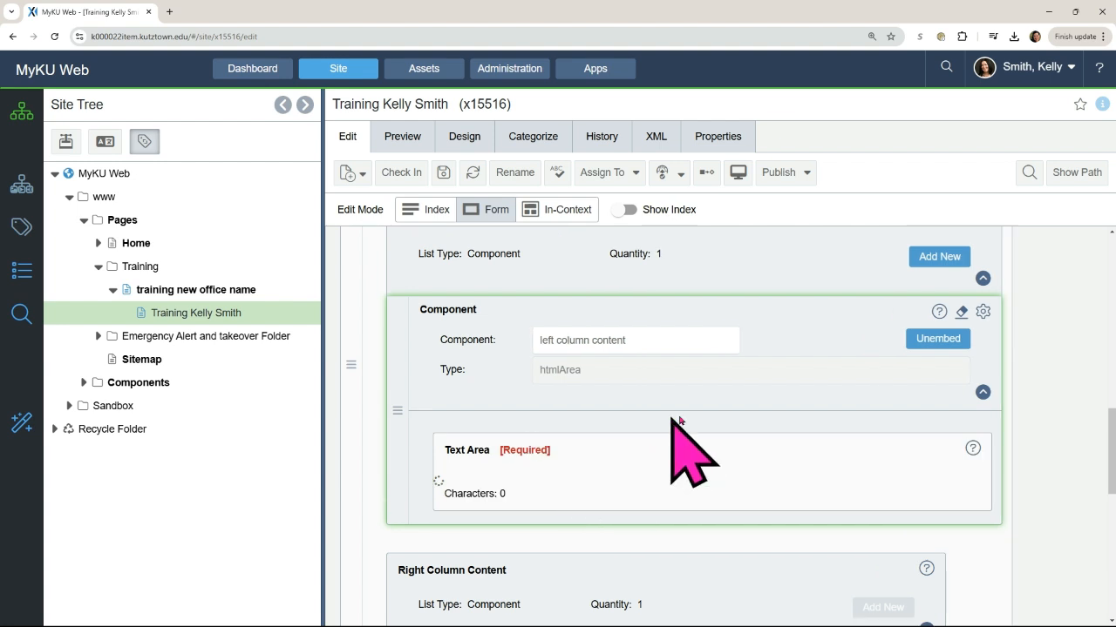
Step: Enter "type your content as needed or copy paste format" in the left column's text area
left_click(540, 407)
type("type your content as needed or copy paste format")
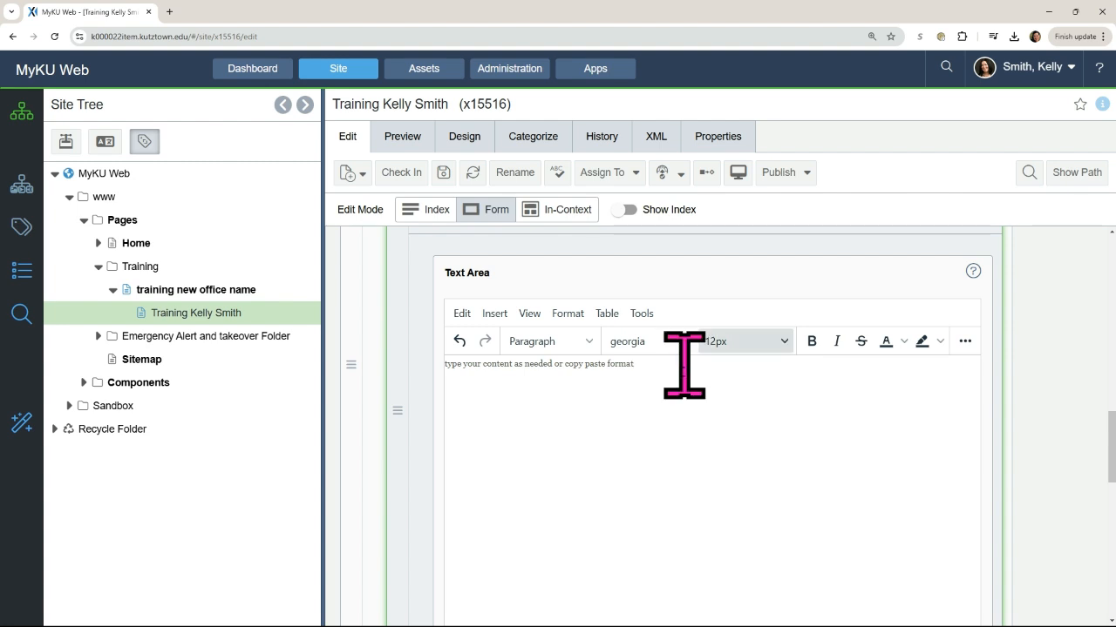
scroll(897, 424, "up", 2)
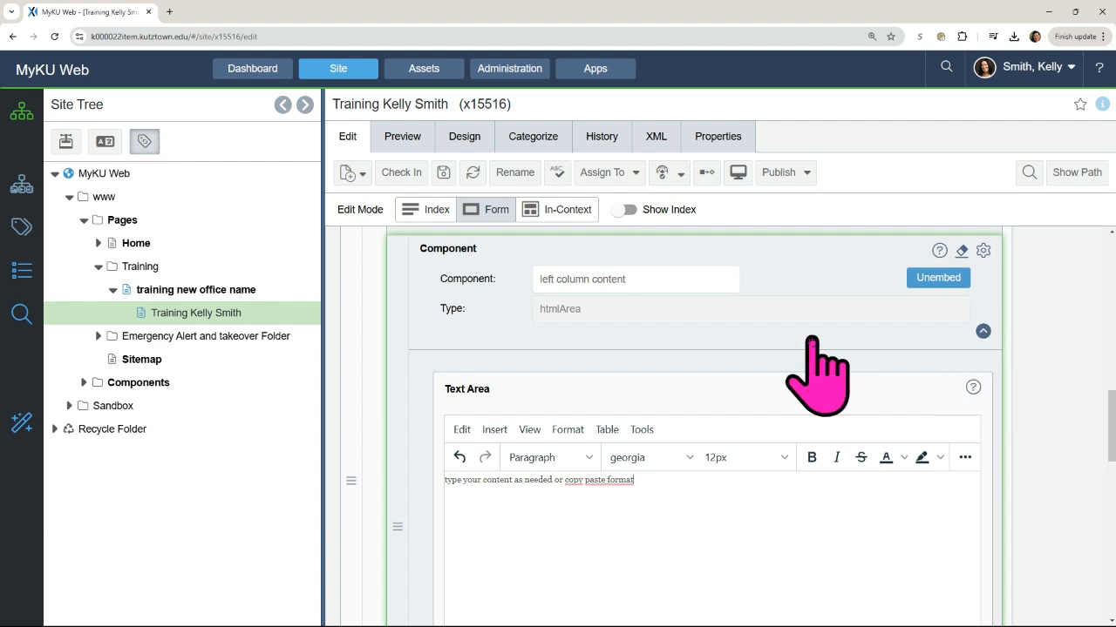
Step: Collapse the Left Column Content section and expand the Right Column Content section of the two column component
scroll(814, 374, "up", 1)
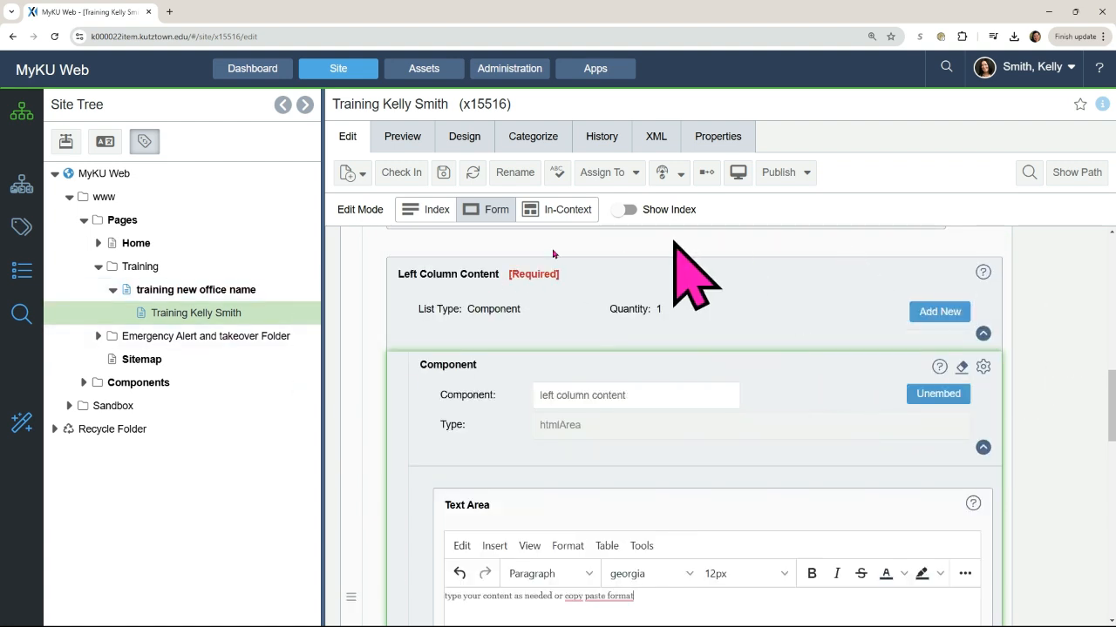
left_click(983, 336)
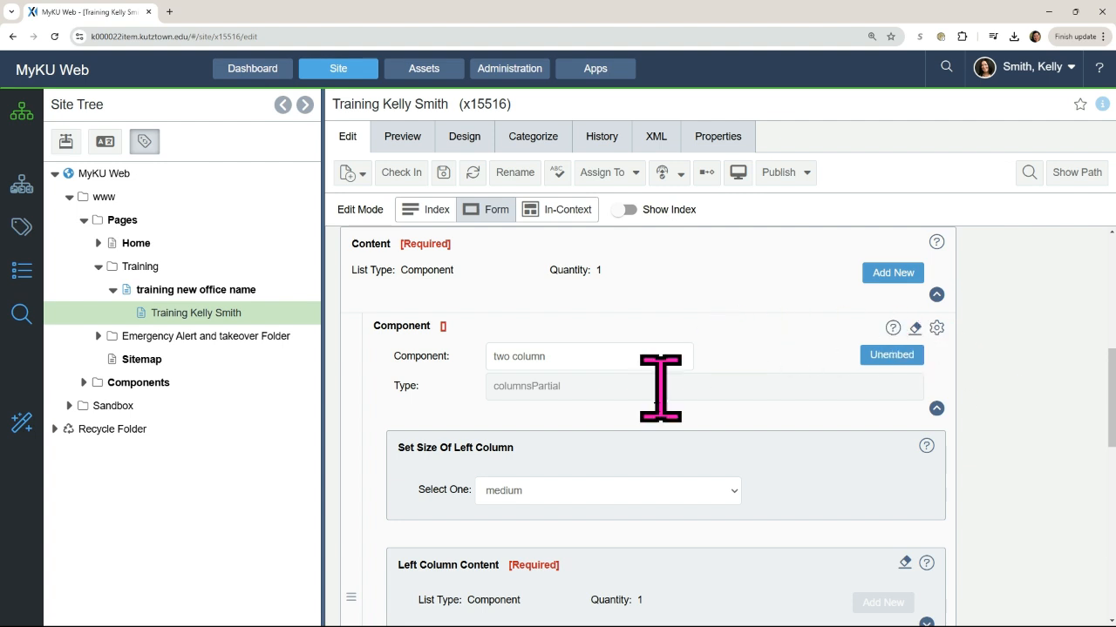
scroll(662, 505, "down", 1)
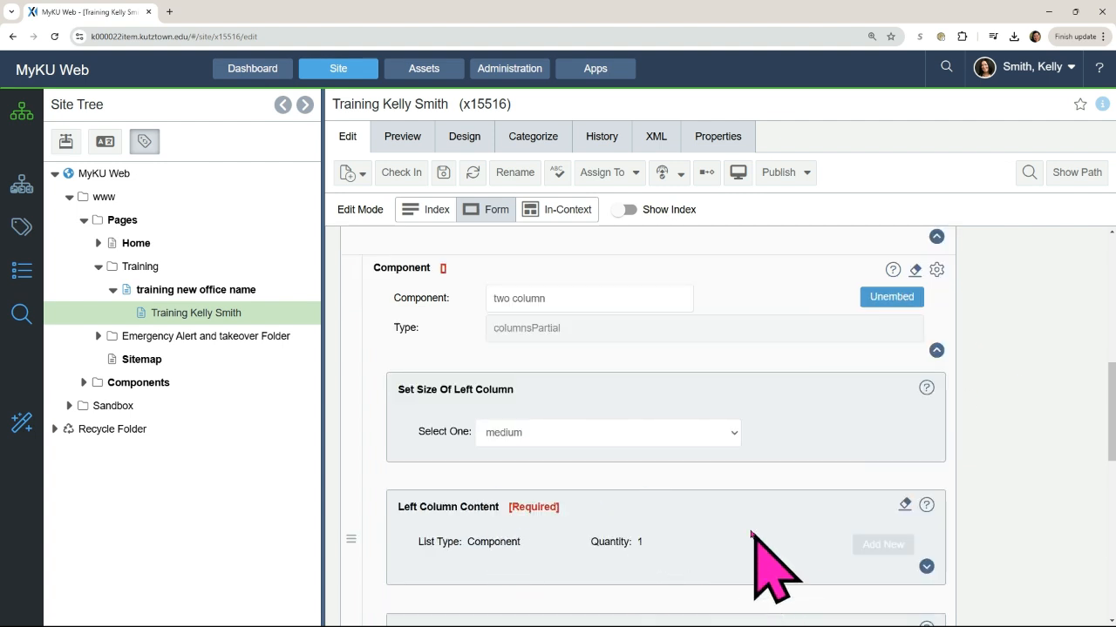
scroll(750, 488, "down", 2)
scroll(649, 419, "down", 1)
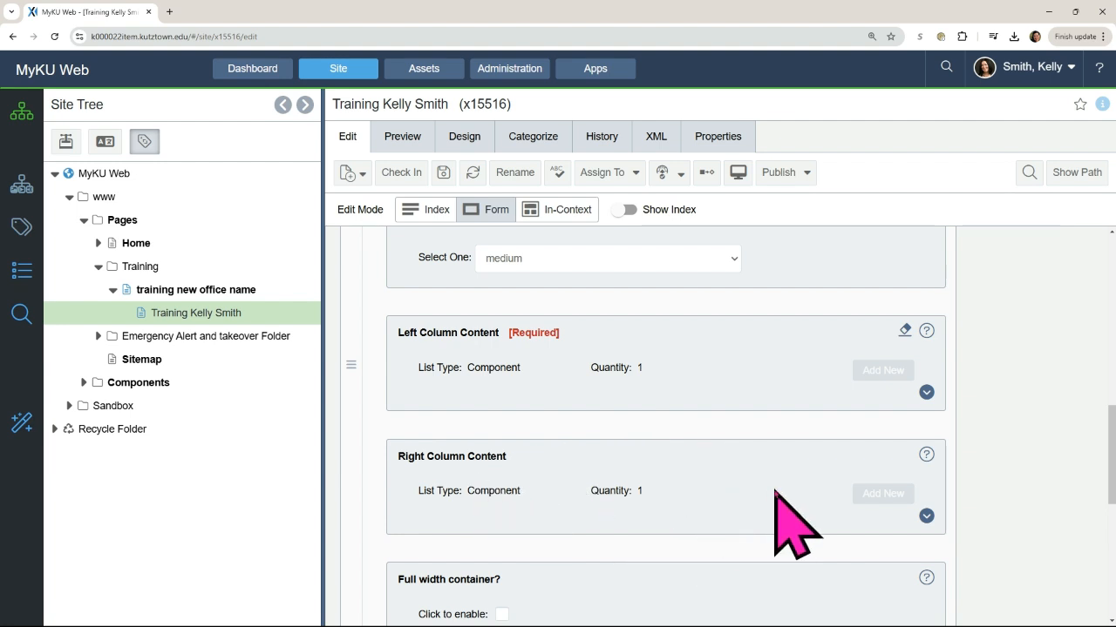
left_click(926, 516)
scroll(714, 474, "down", 1)
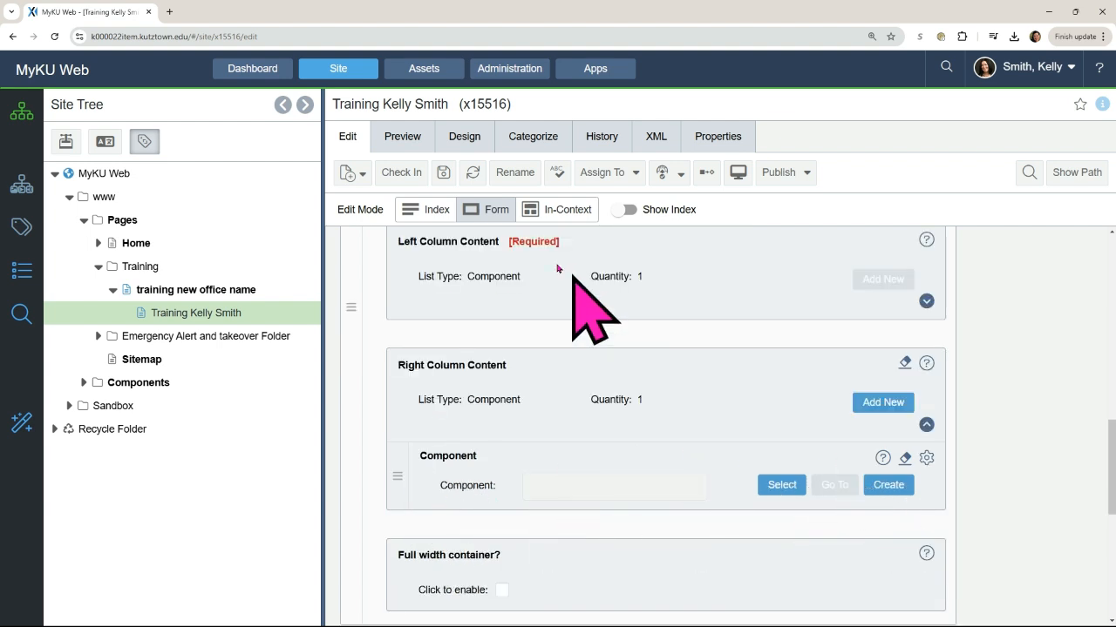
Step: Create a component named "name of content" of type KU Media Container in the Right Column Content section
left_click(888, 486)
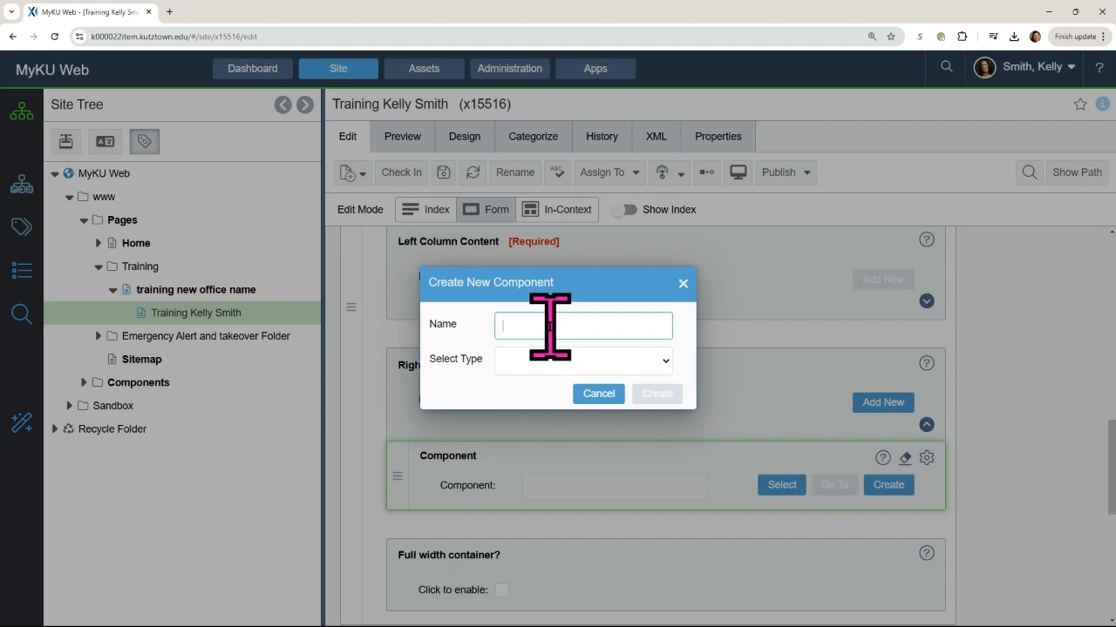
type("name of content")
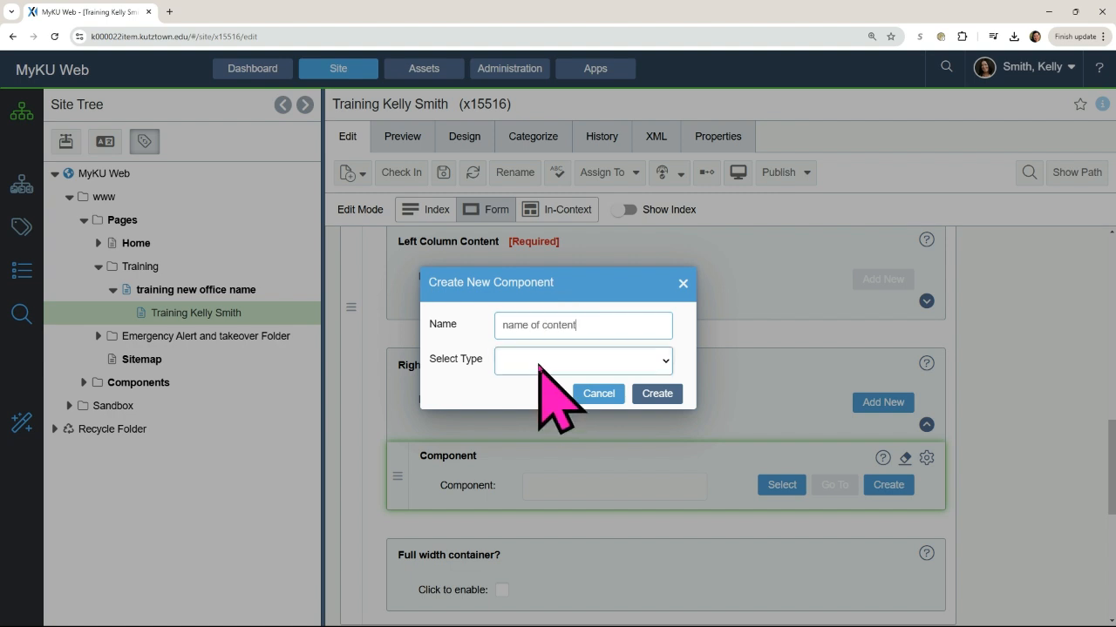
left_click(554, 363)
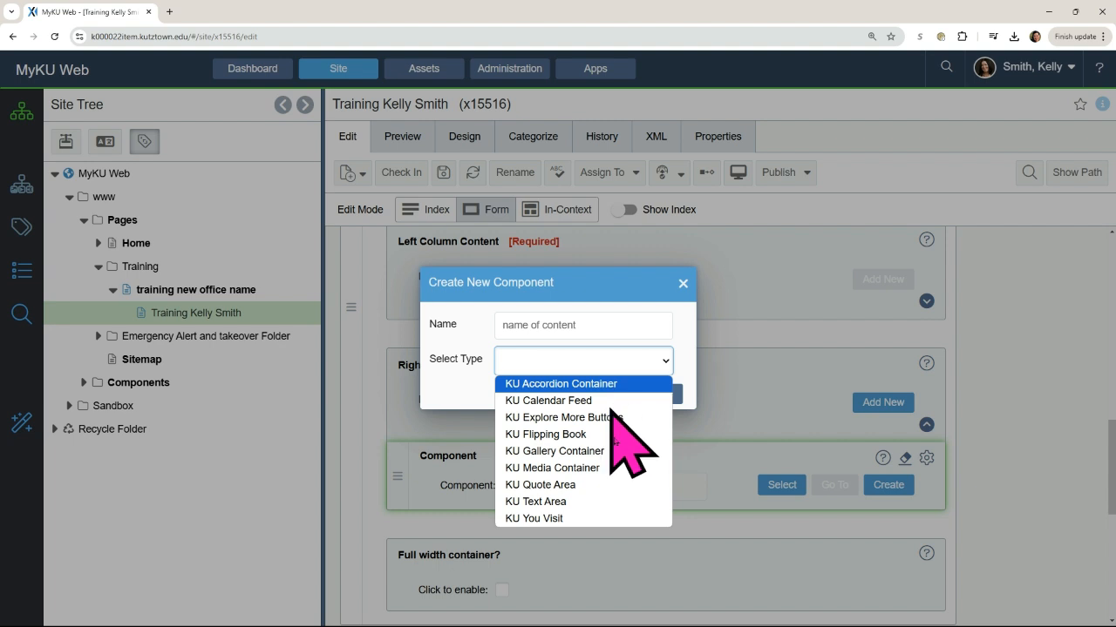
left_click(617, 468)
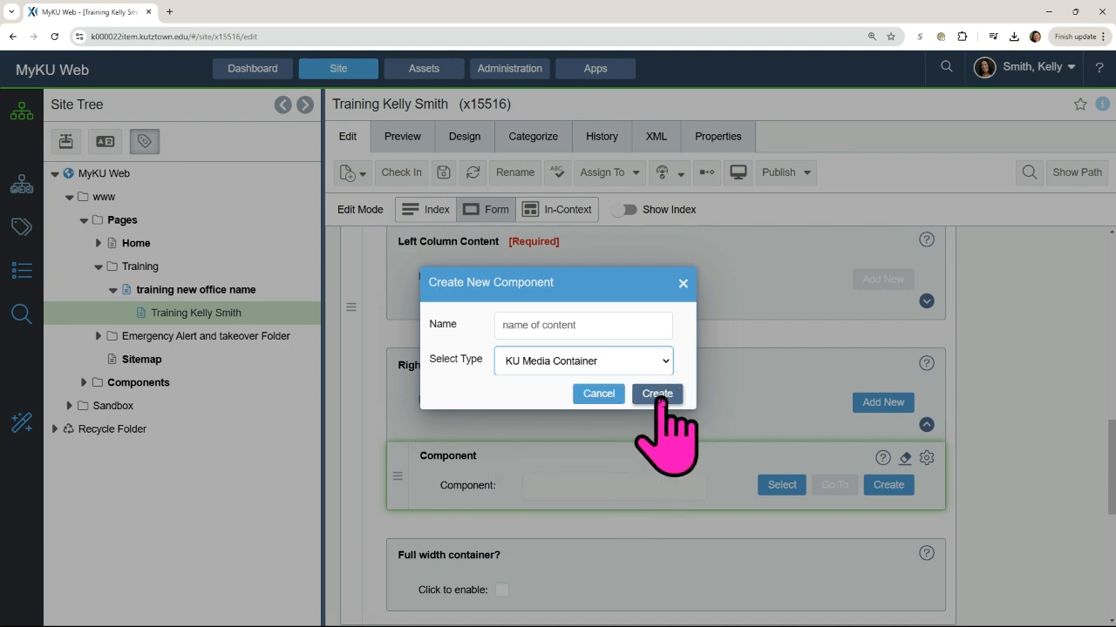
left_click(657, 394)
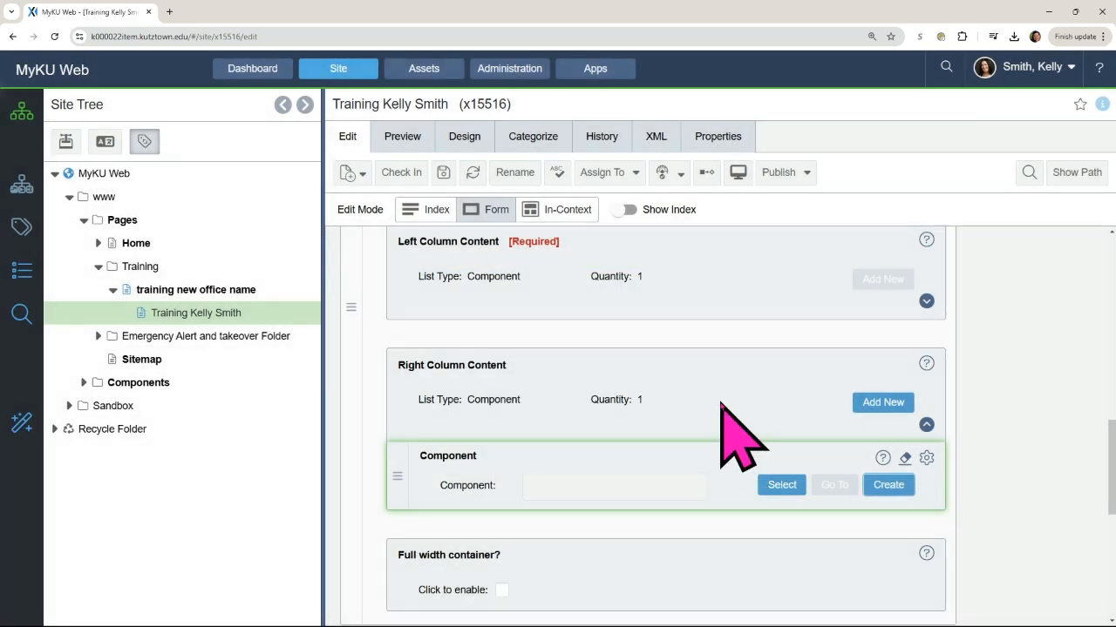
Step: Create a component named "media" of type KU Image Partial in the right column's required Media Container field
scroll(719, 394, "down", 3)
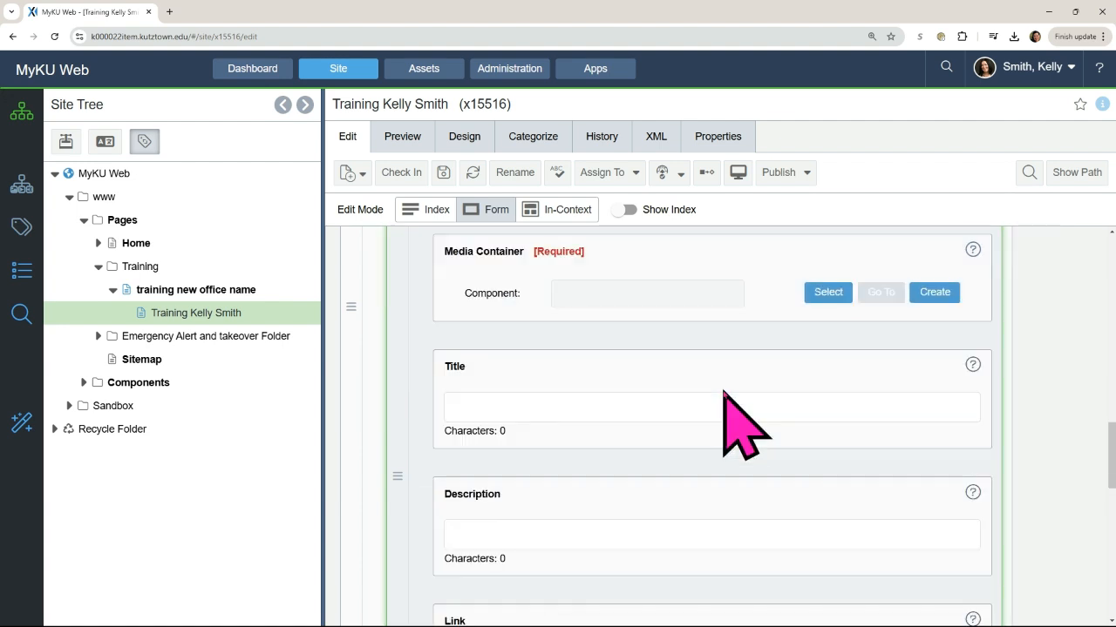
scroll(723, 391, "up", 2)
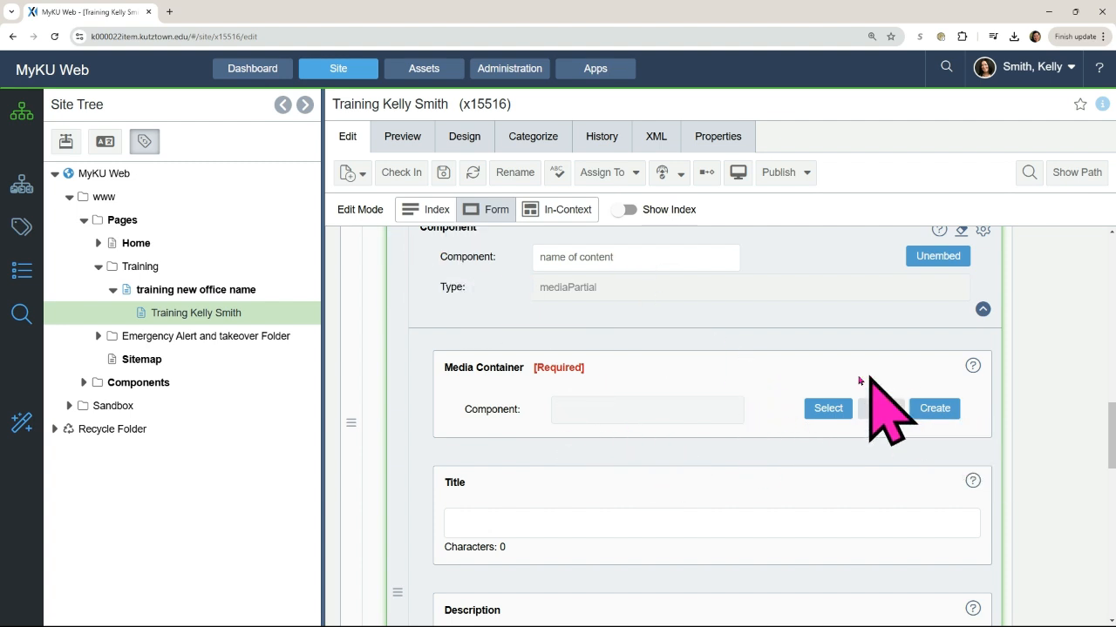
left_click(941, 413)
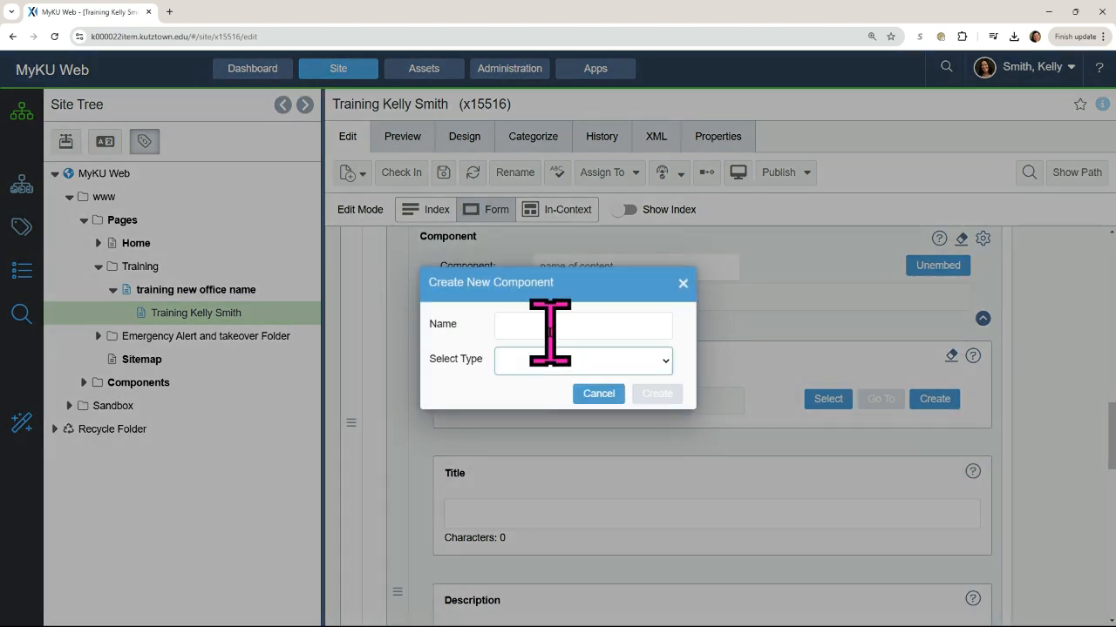
left_click(549, 326)
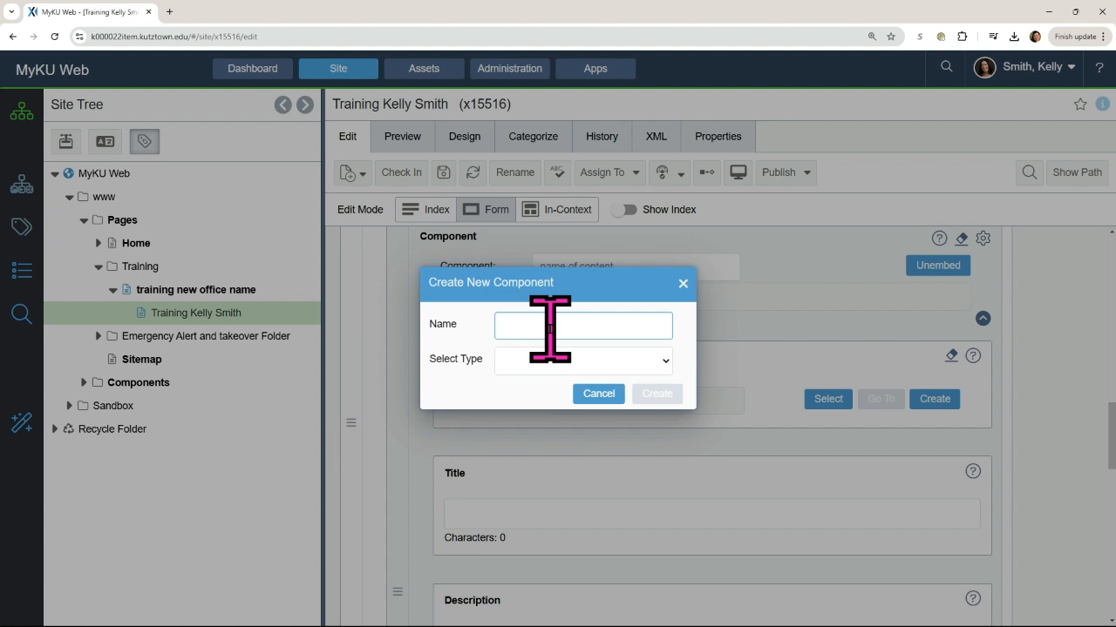
type("media")
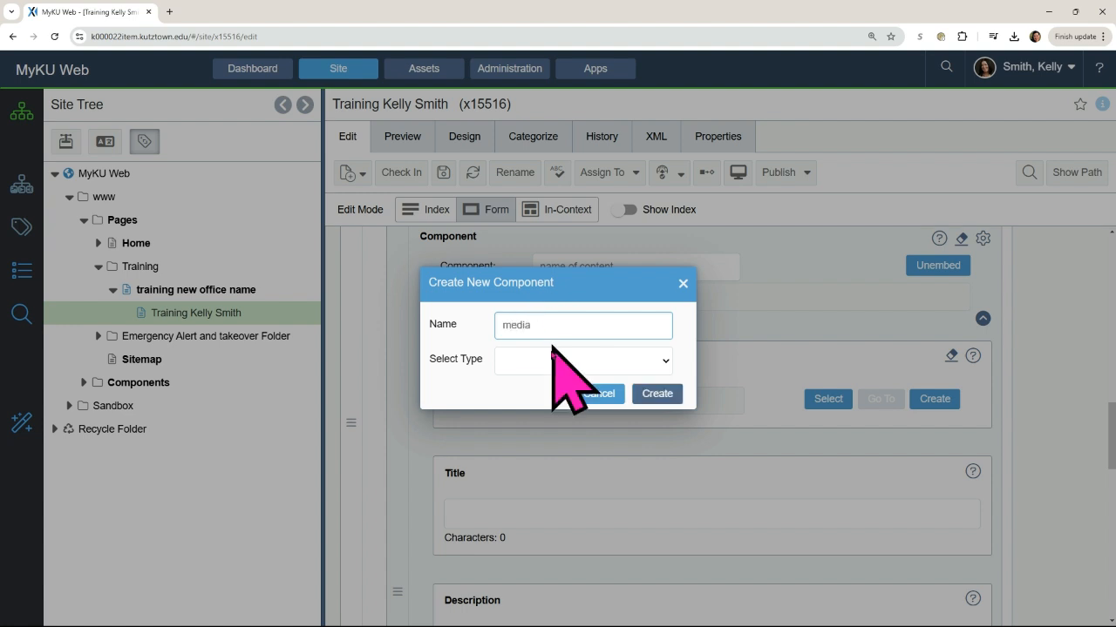
left_click(552, 364)
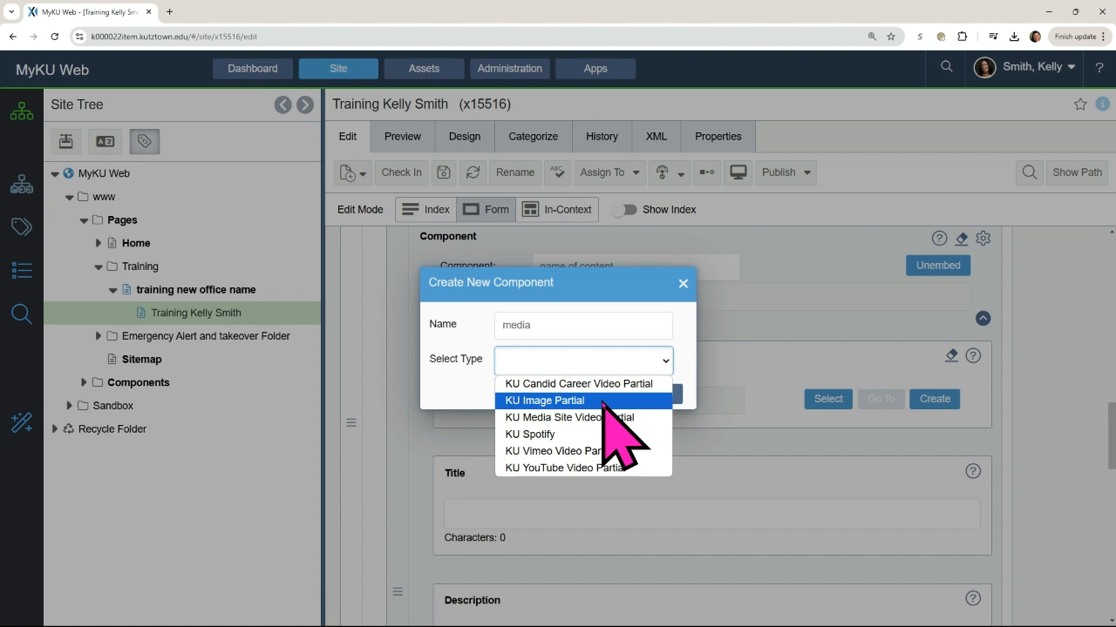
left_click(603, 401)
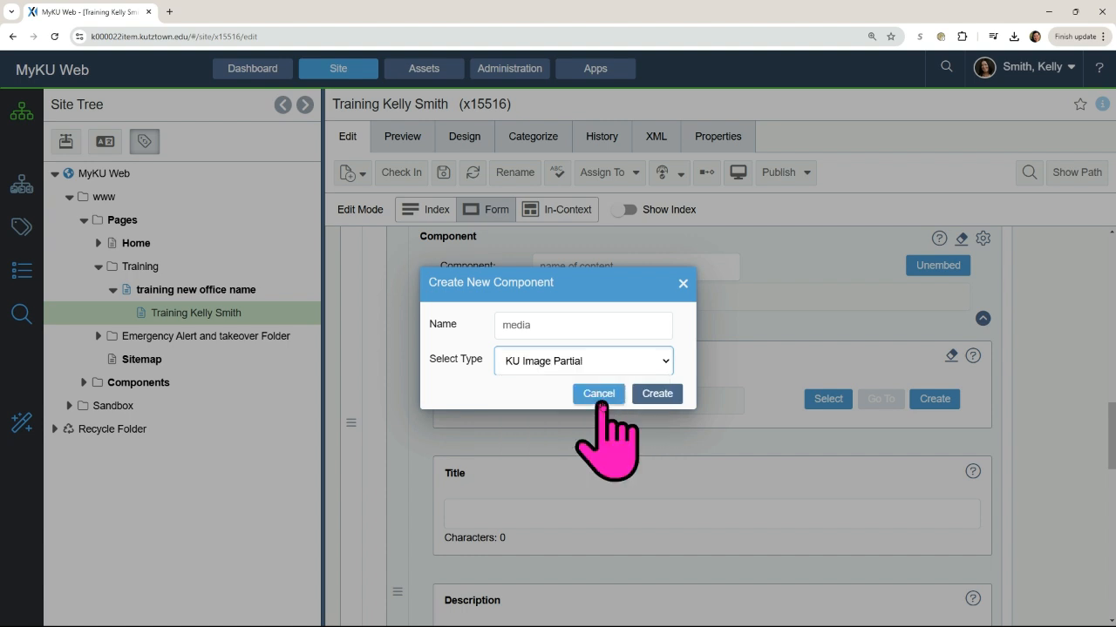
left_click(658, 394)
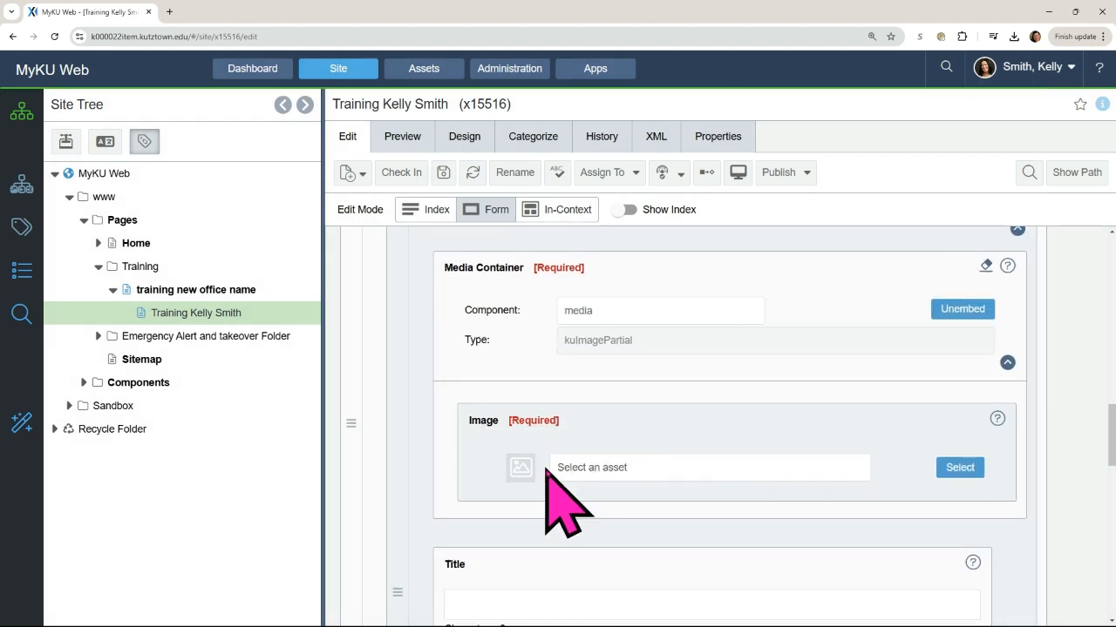
Step: Choose four.jpg from the Images/Photo Gallery asset folder as the media component's image
left_click(958, 468)
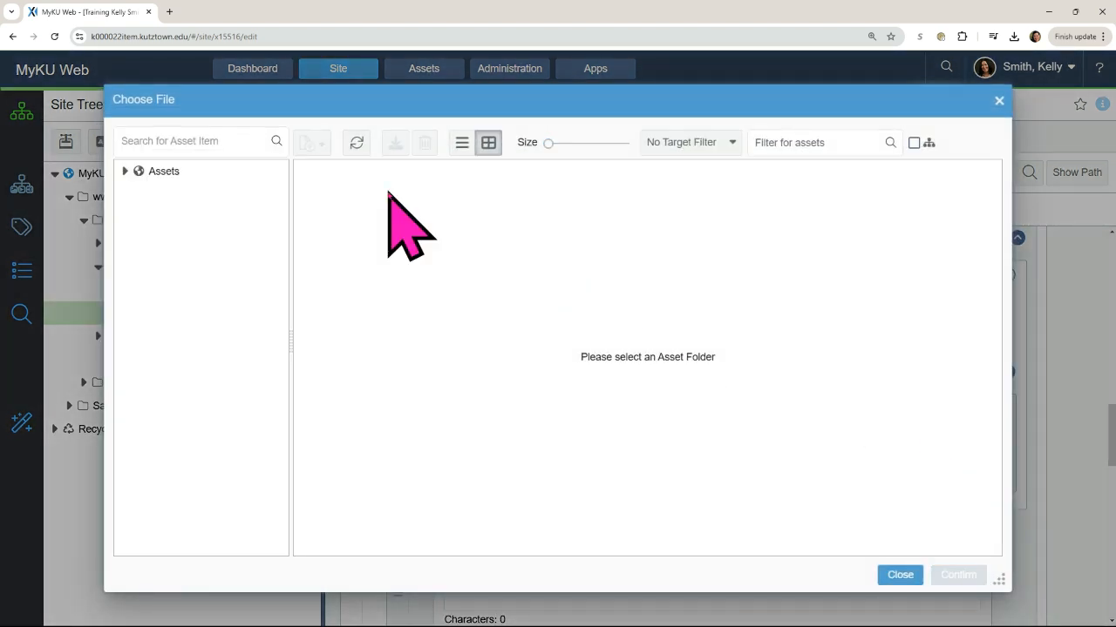
left_click(139, 177)
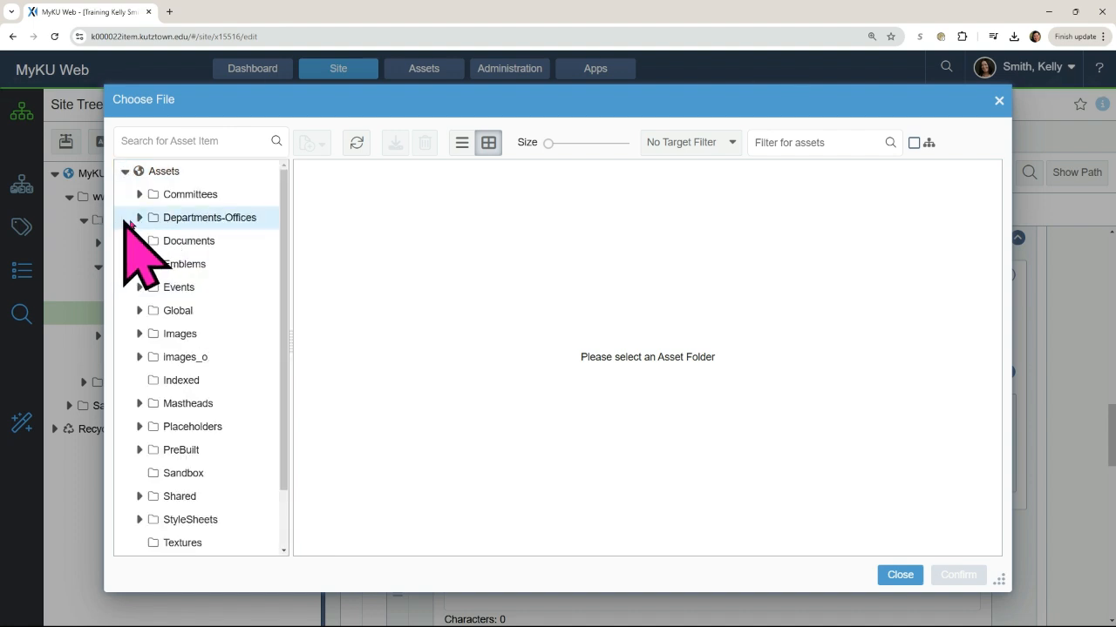
left_click(140, 218)
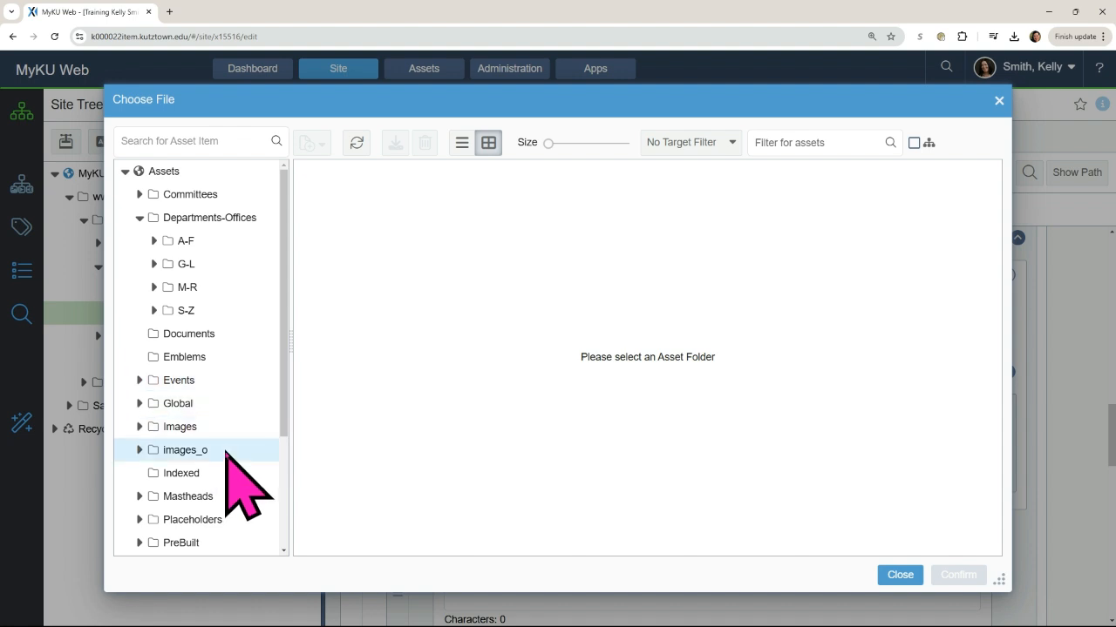
left_click(182, 428)
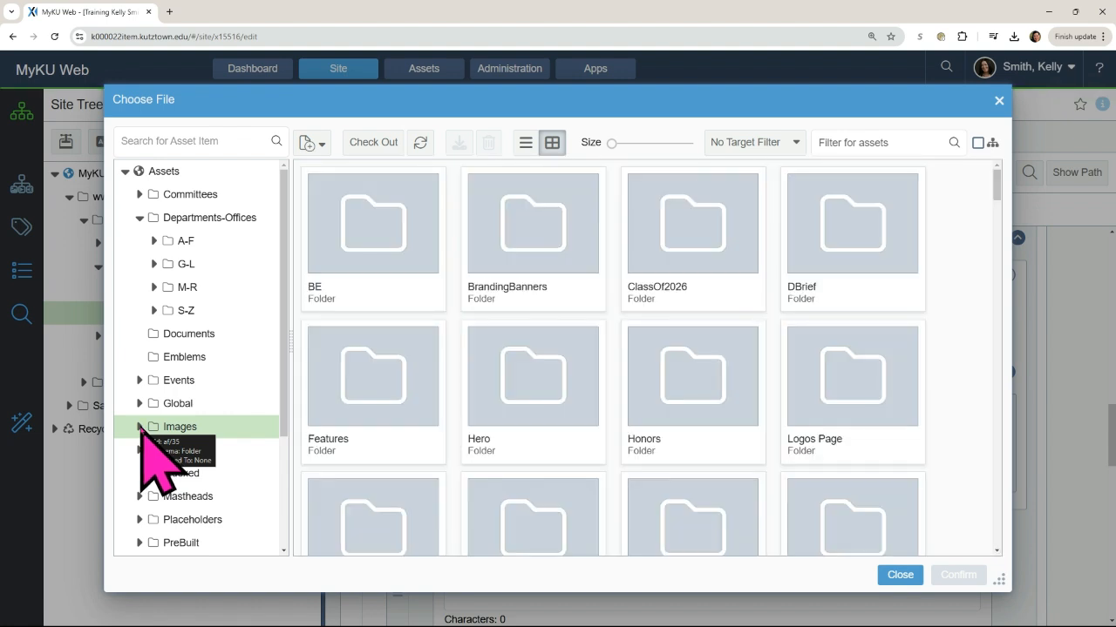
left_click(139, 427)
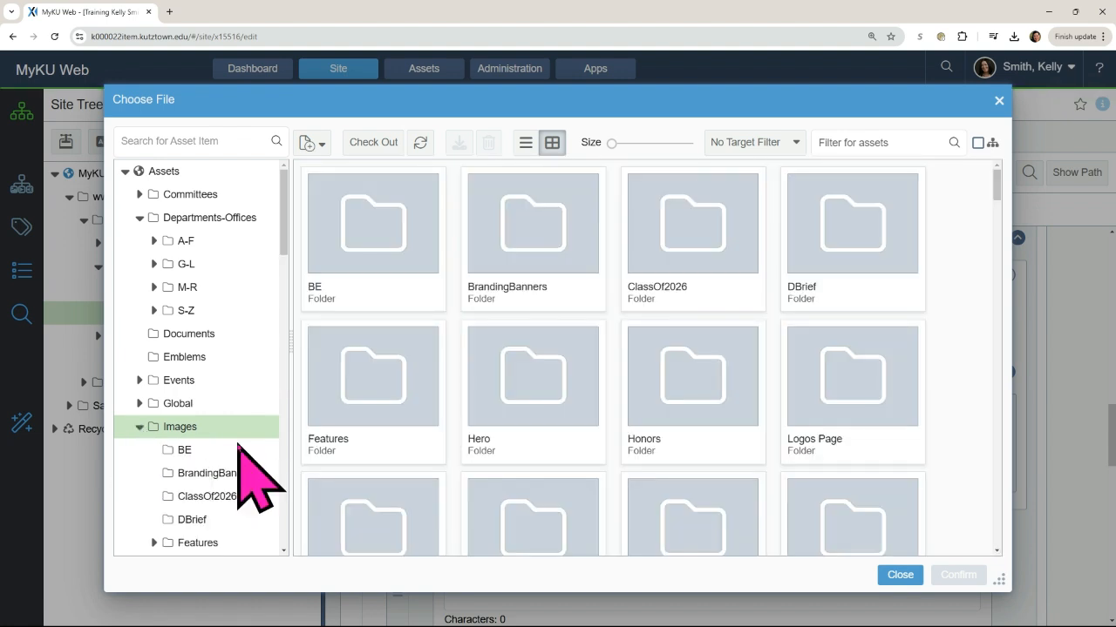
scroll(232, 448, "down", 2)
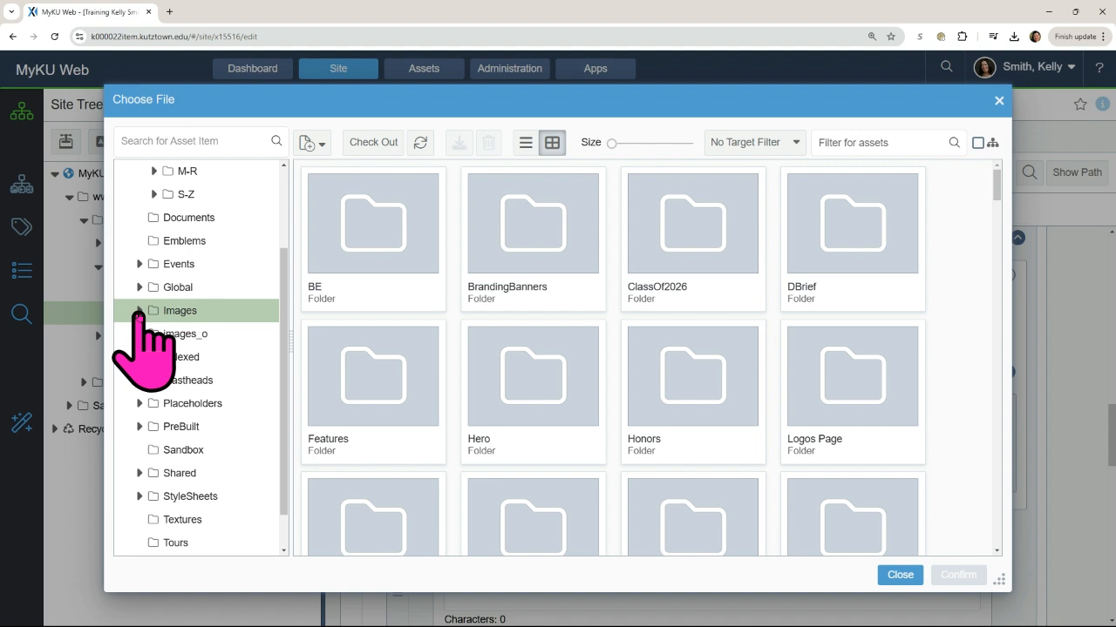
left_click(140, 312)
scroll(209, 510, "down", 1)
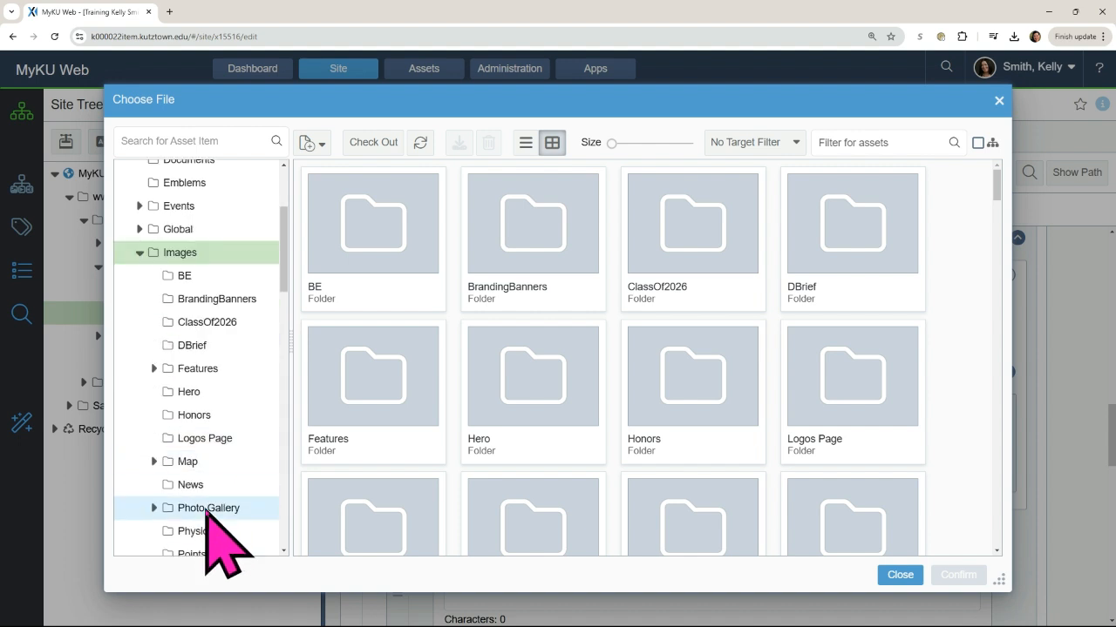
left_click(206, 509)
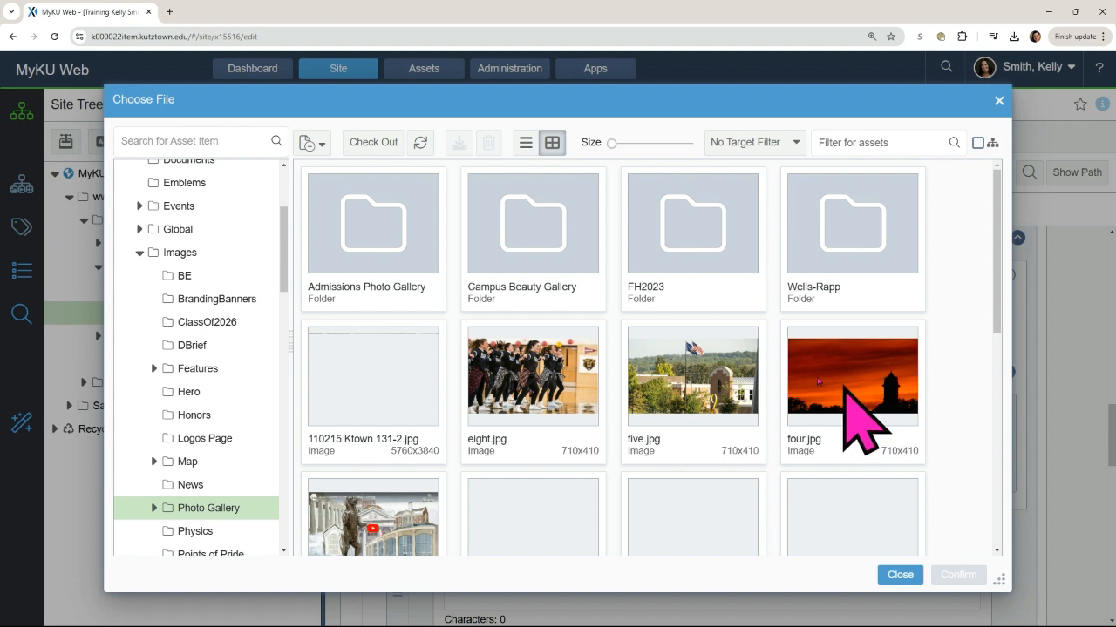
left_click(889, 391)
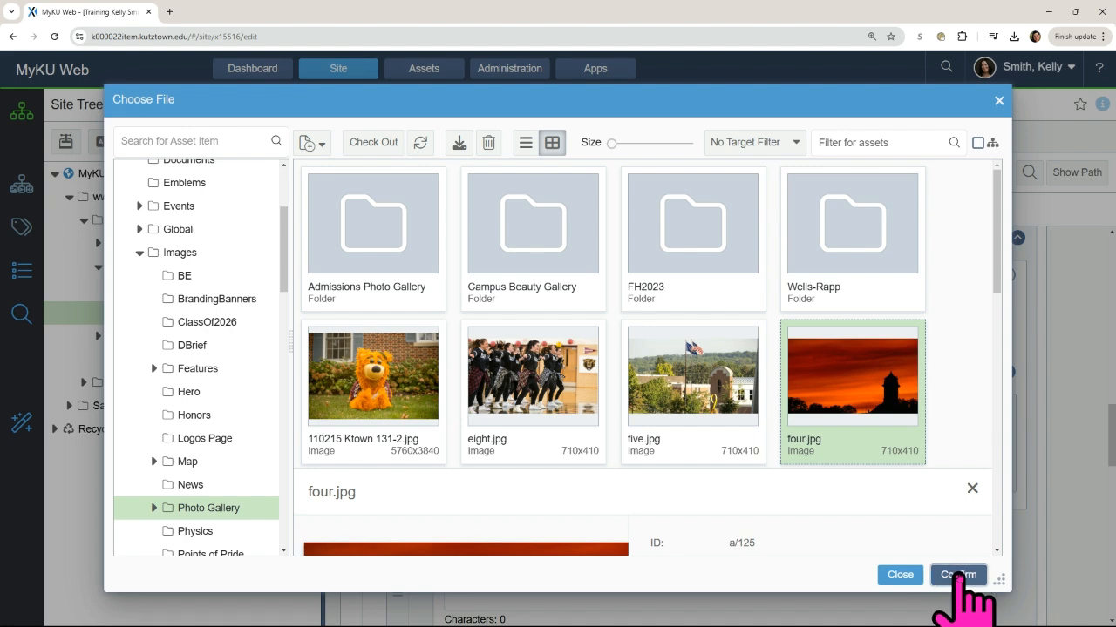
left_click(957, 573)
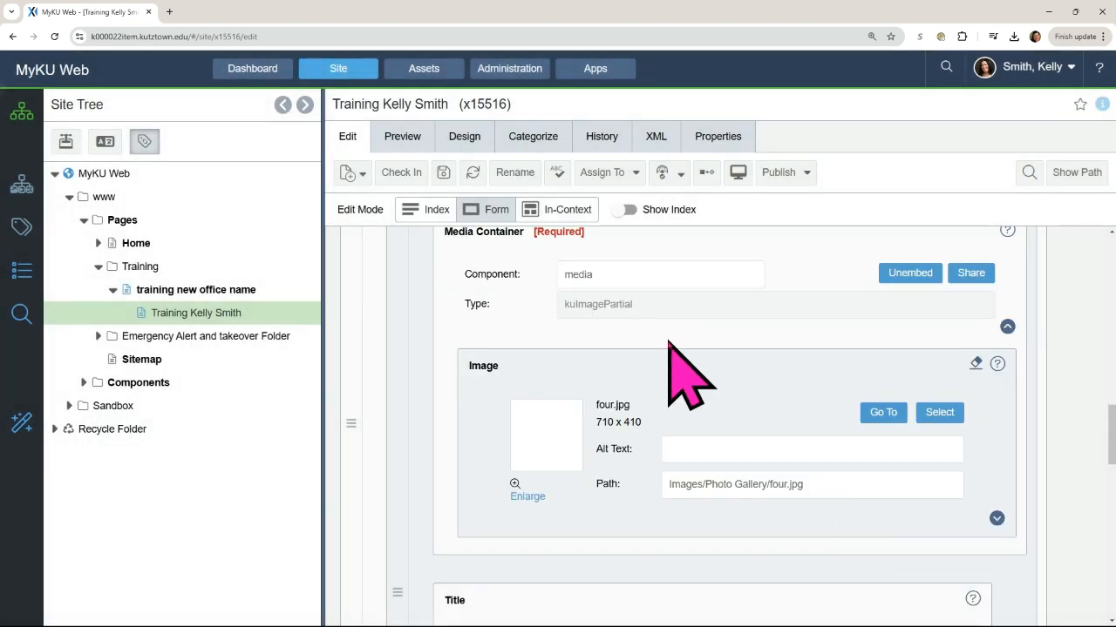
Step: Set the image's alt text to "A silhouette of the old main clock tower and treetops in black against a vibrant red sunset sky"
scroll(698, 443, "down", 1)
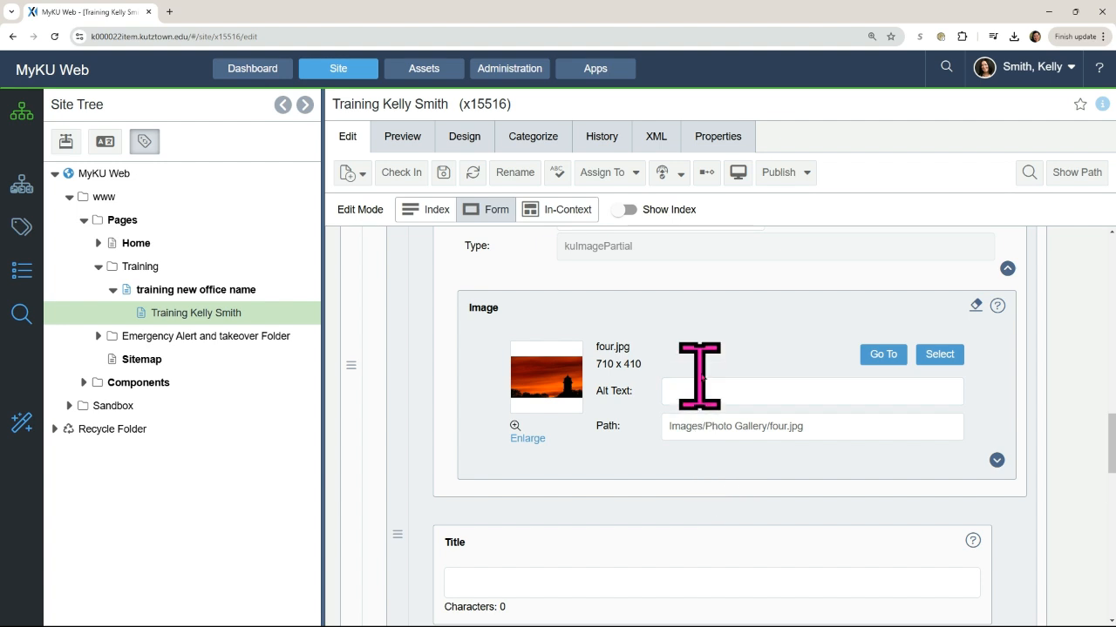
left_click(714, 394)
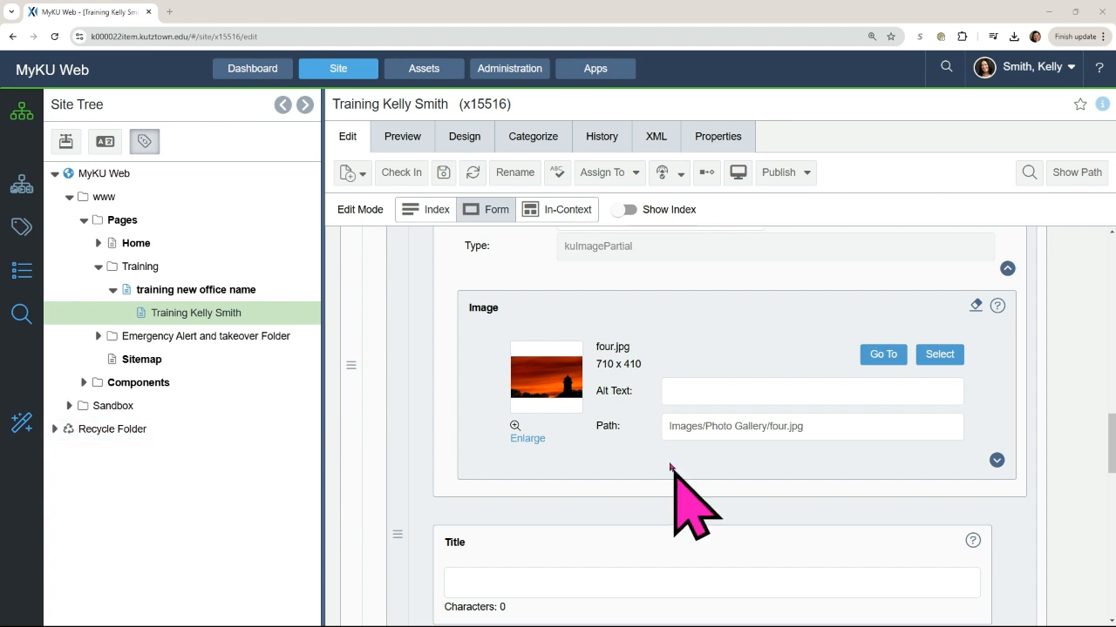
left_click(564, 383)
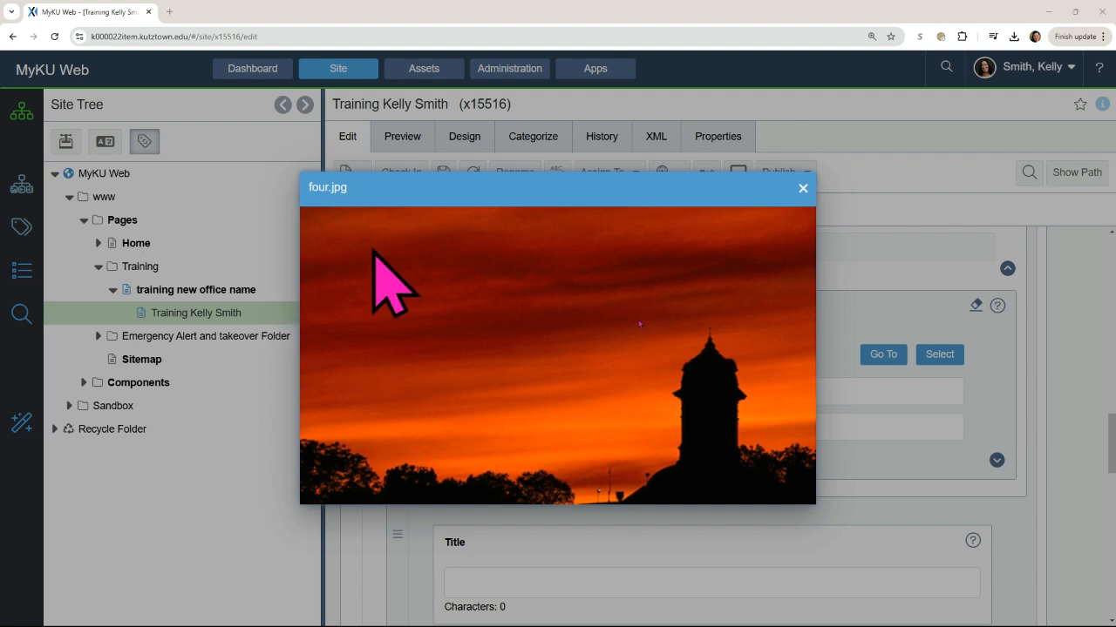
left_click(856, 356)
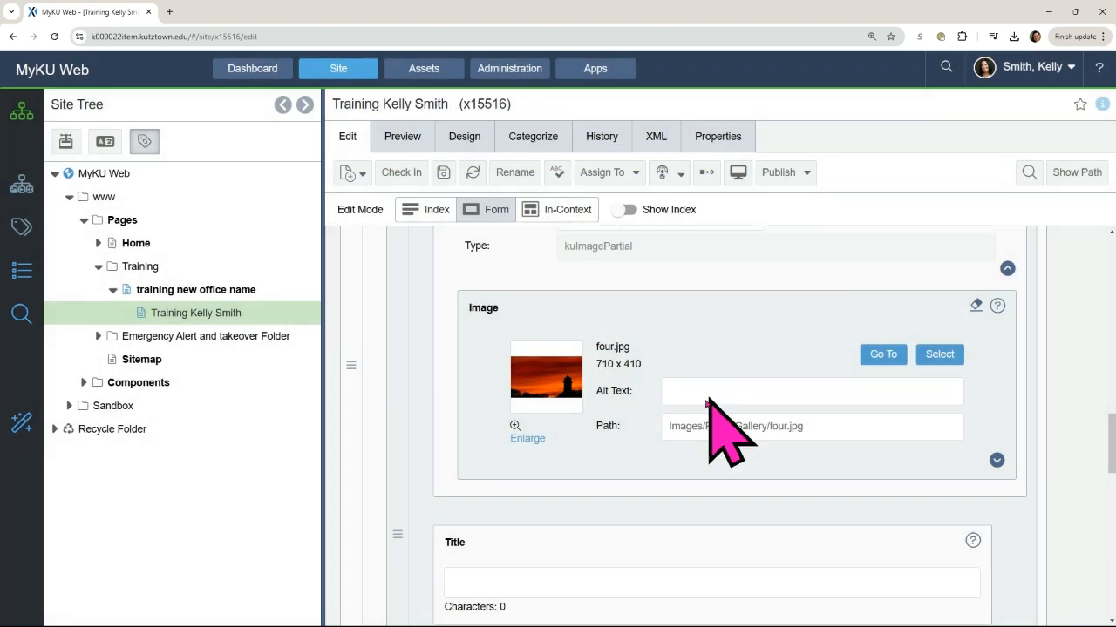
type("A silhouette of the old main clock tower and treetops in black against a vibrant red sunset sky")
left_click_drag(687, 393, 630, 386)
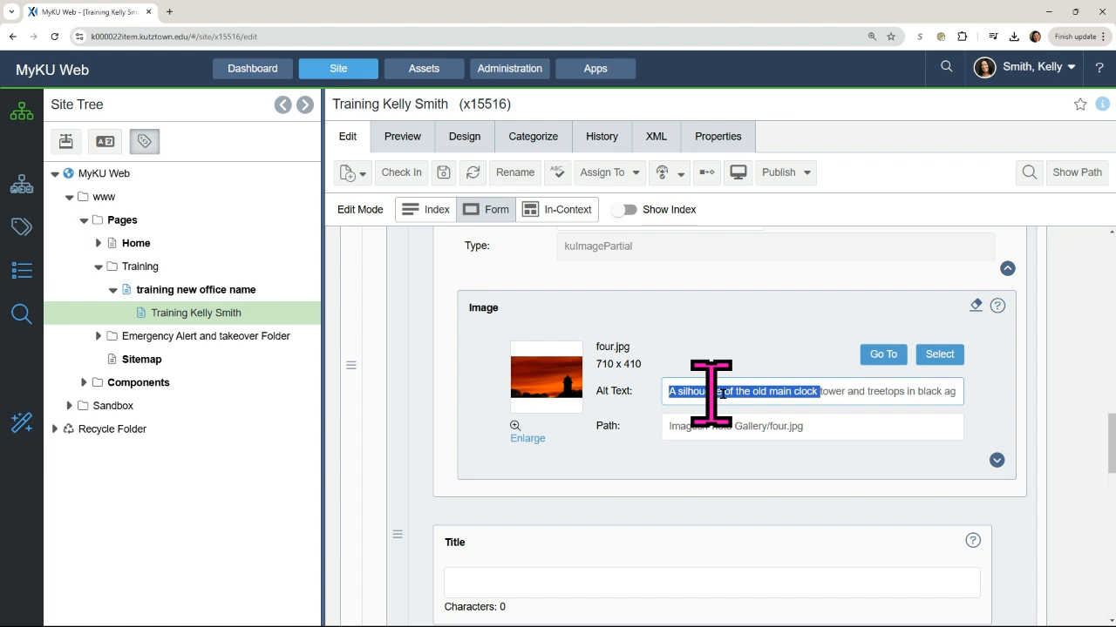
left_click(705, 312)
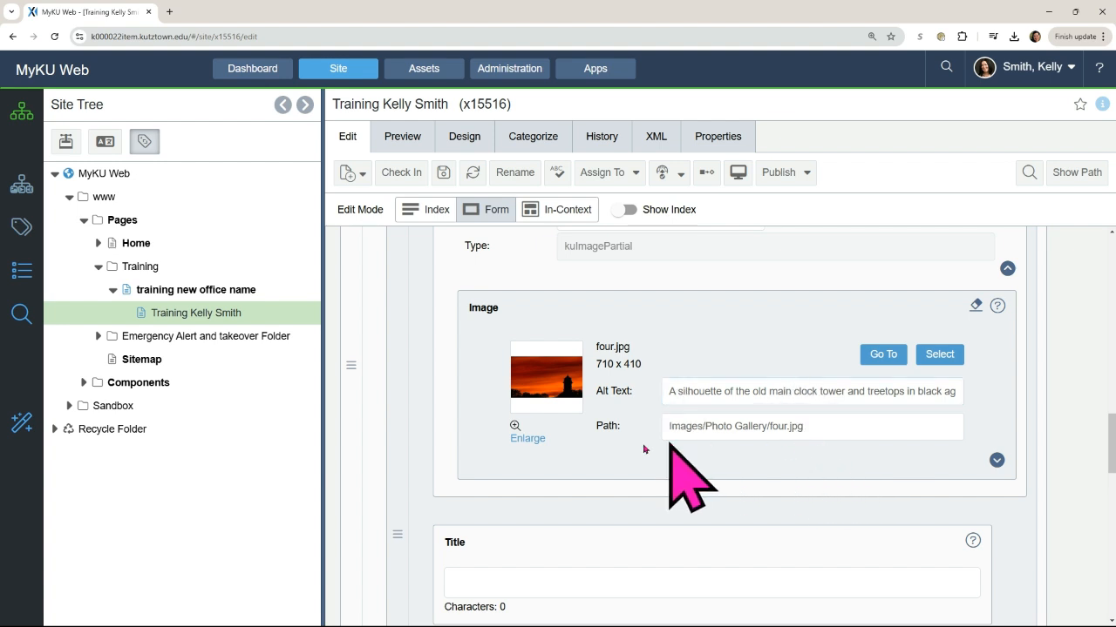
scroll(581, 448, "down", 2)
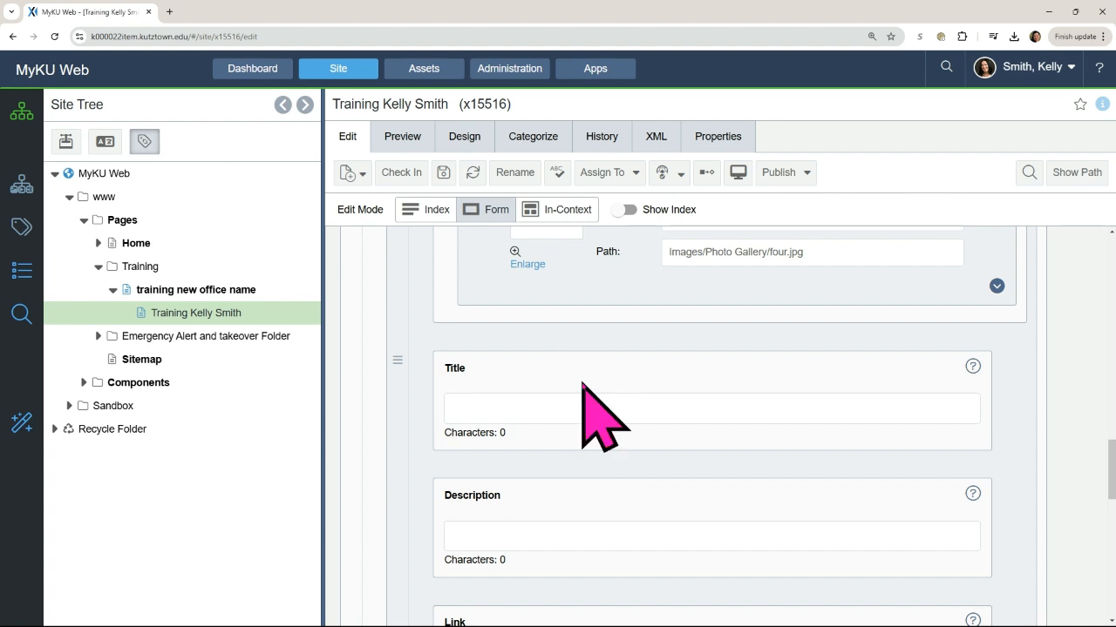
Step: Collapse the Right Column Content section after reviewing the media component's optional title and description fields
scroll(592, 525, "down", 1)
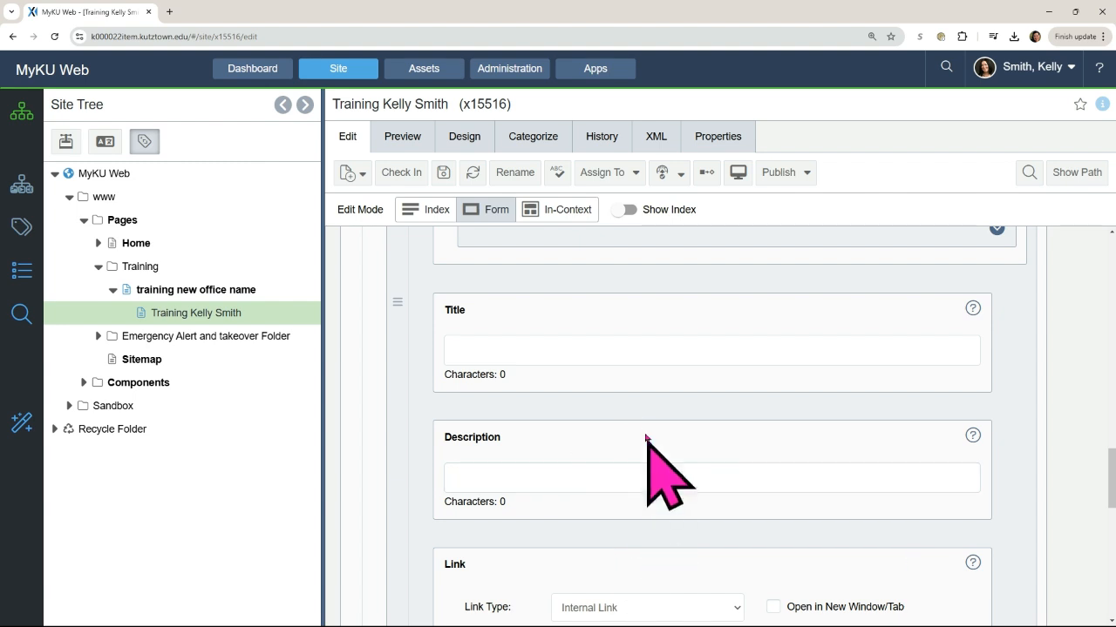
scroll(679, 471, "up", 5)
scroll(684, 484, "up", 1)
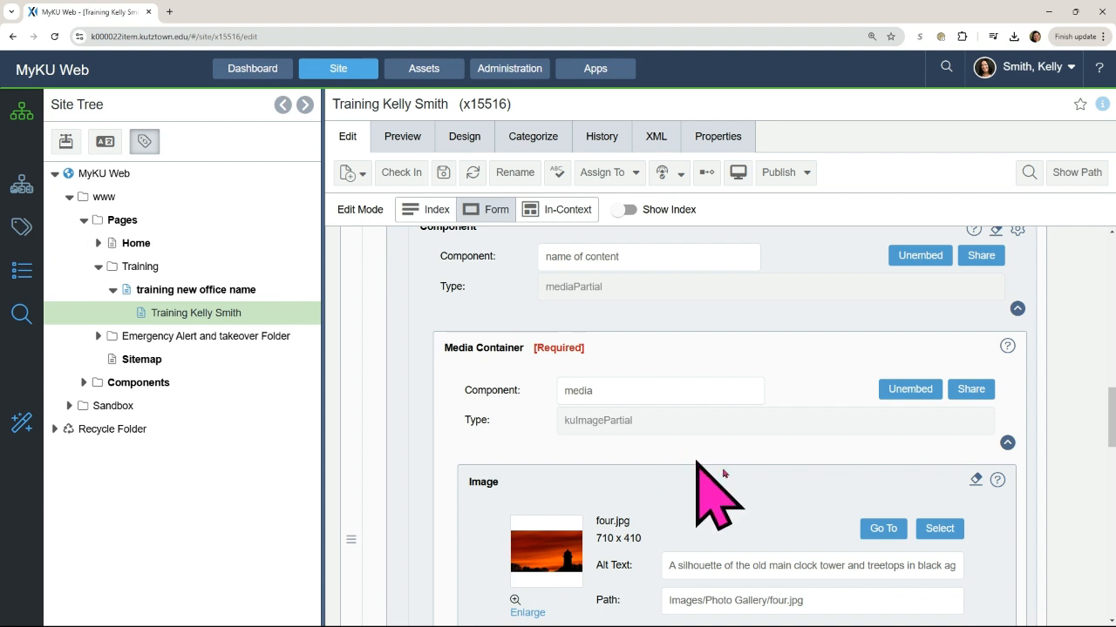
scroll(1018, 353, "up", 4)
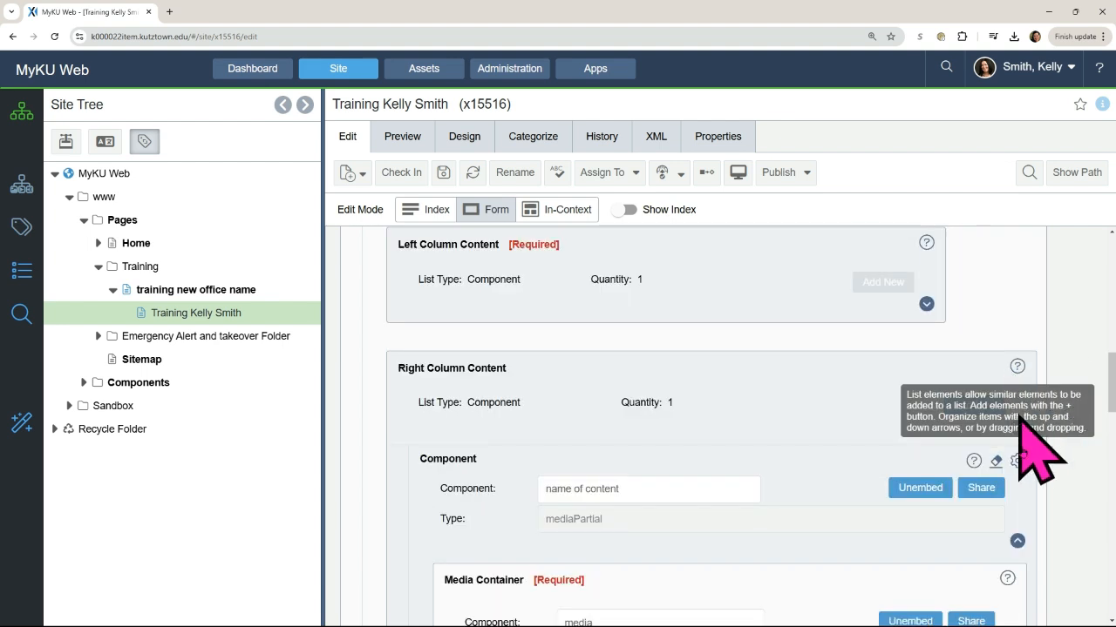
left_click(1017, 428)
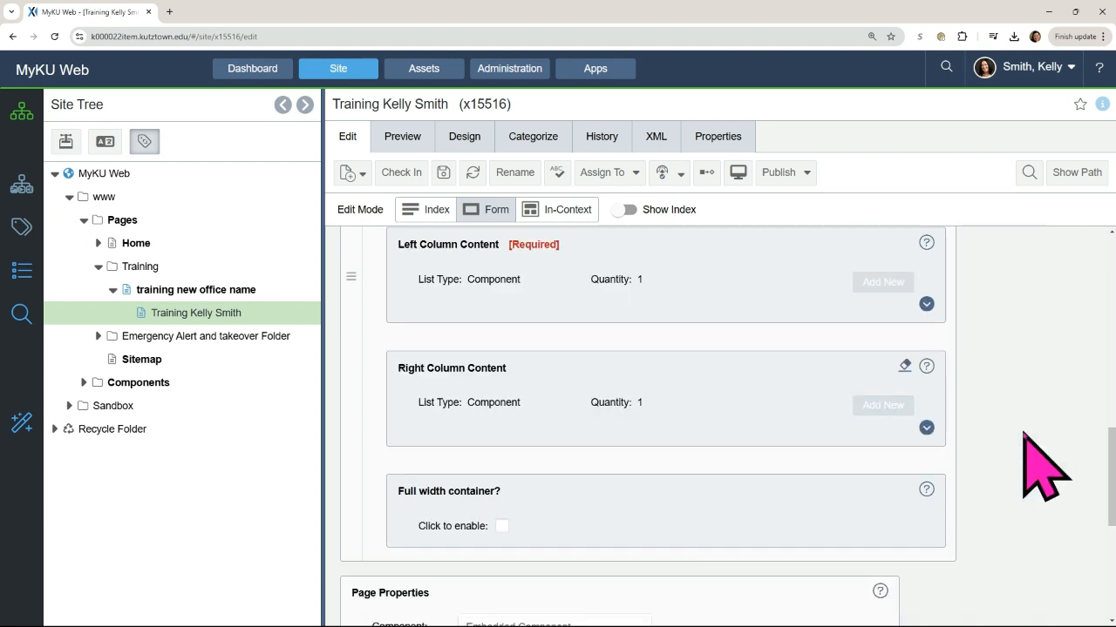
Step: Save the training page with its two-column component
scroll(645, 392, "up", 2)
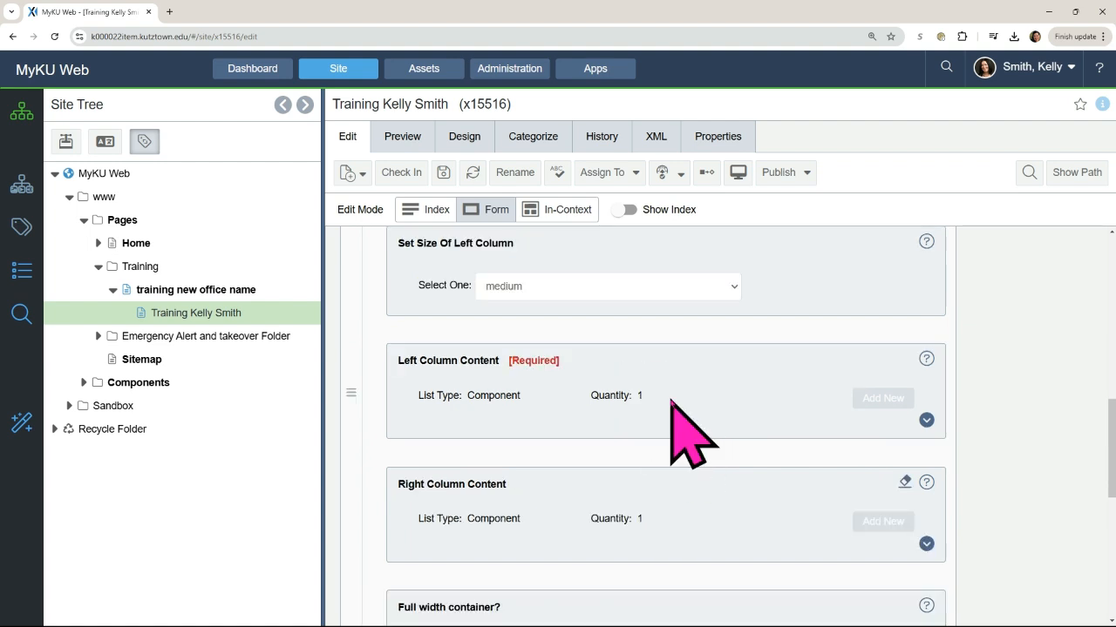
scroll(666, 415, "up", 1)
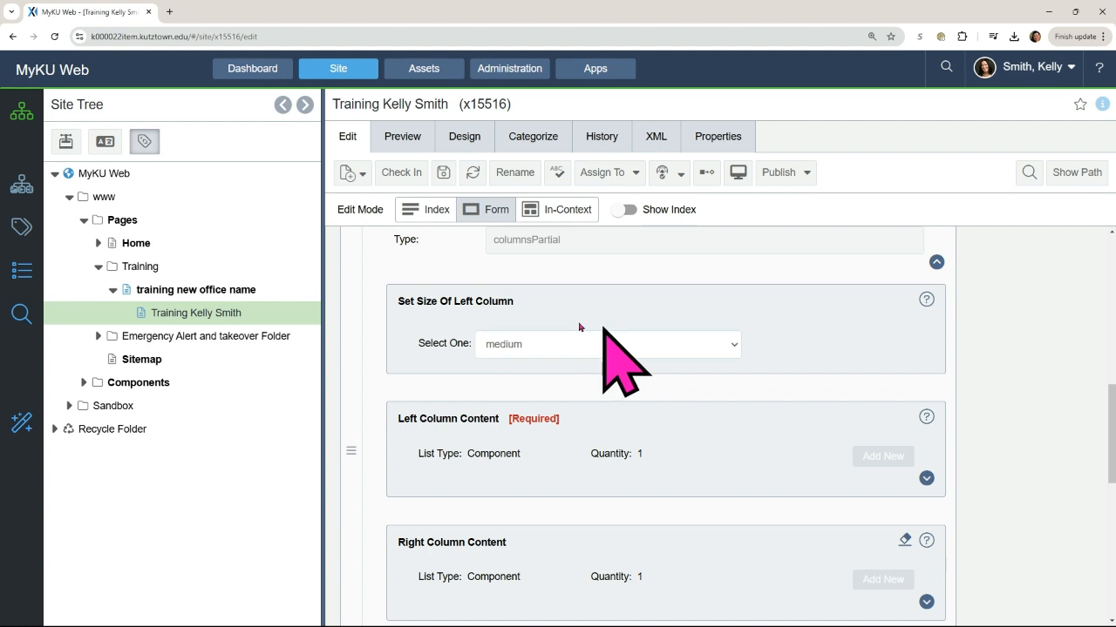
scroll(810, 357, "up", 3)
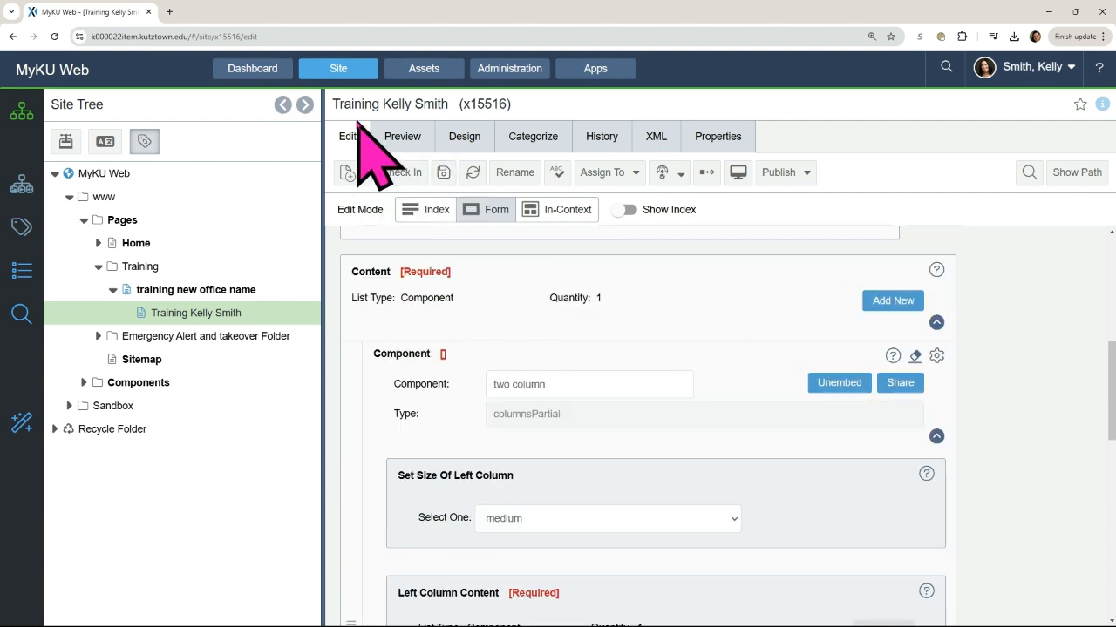
left_click(443, 173)
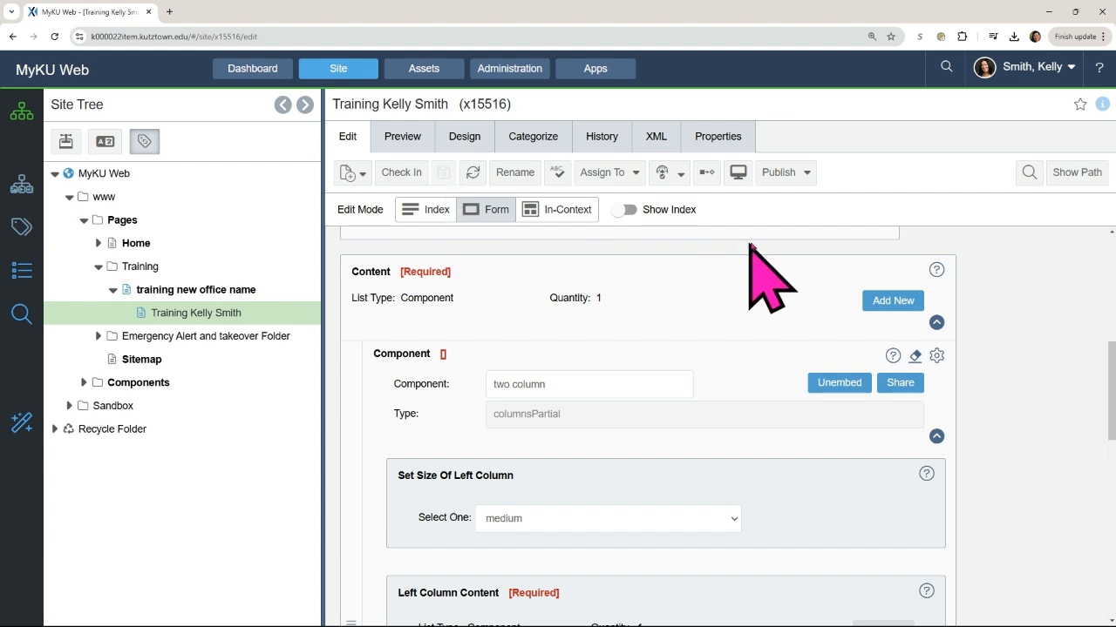
Step: Preview the page in a separate window and examine the text and image in the two-column section
left_click(737, 171)
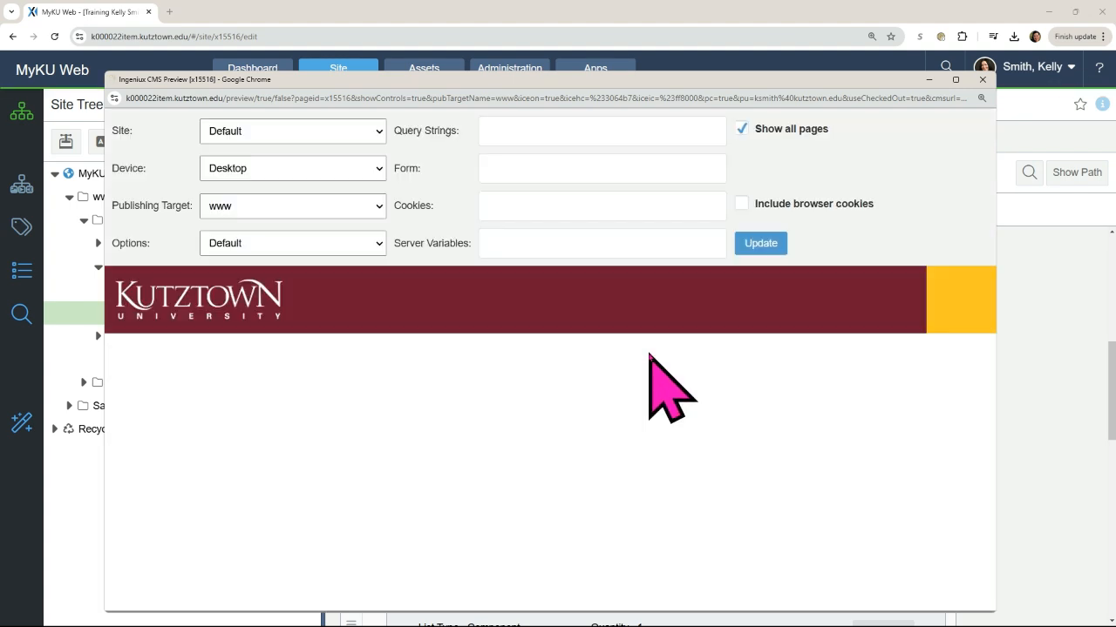
scroll(672, 386, "down", 5)
scroll(709, 383, "down", 1)
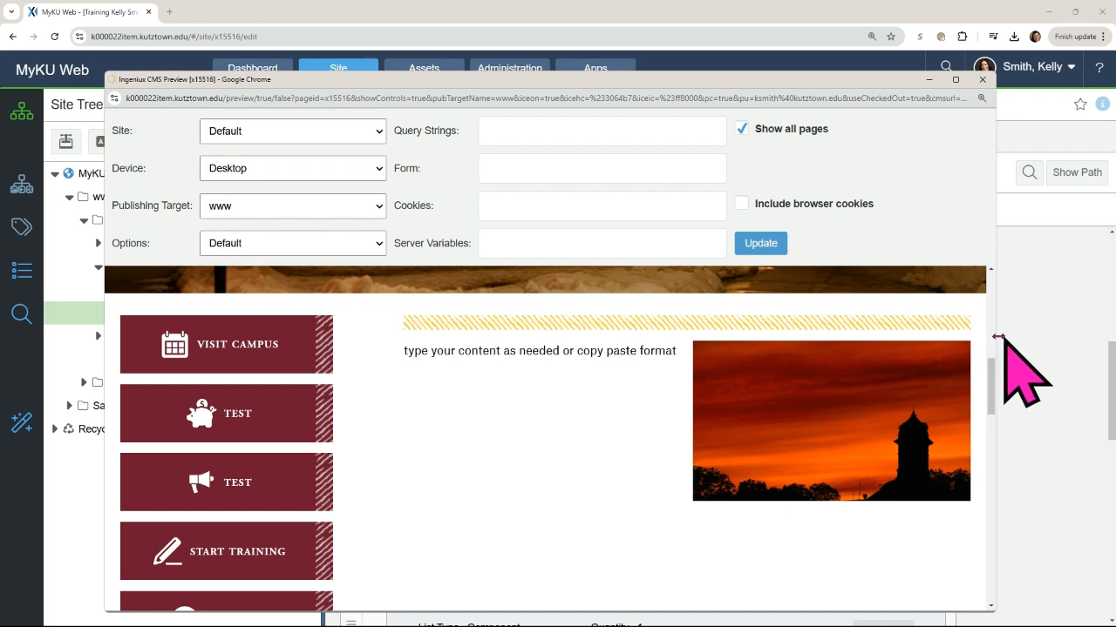
Step: Narrow the preview window to check how the two columns stack at mobile width, and close the preview
left_click_drag(1000, 337, 557, 309)
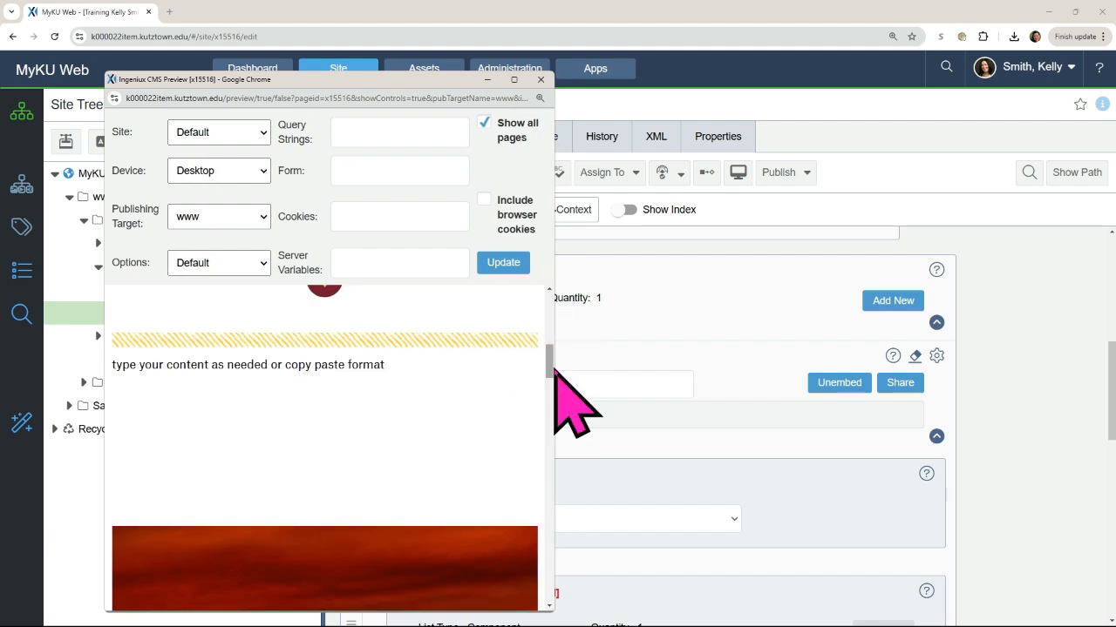
scroll(549, 370, "down", 4)
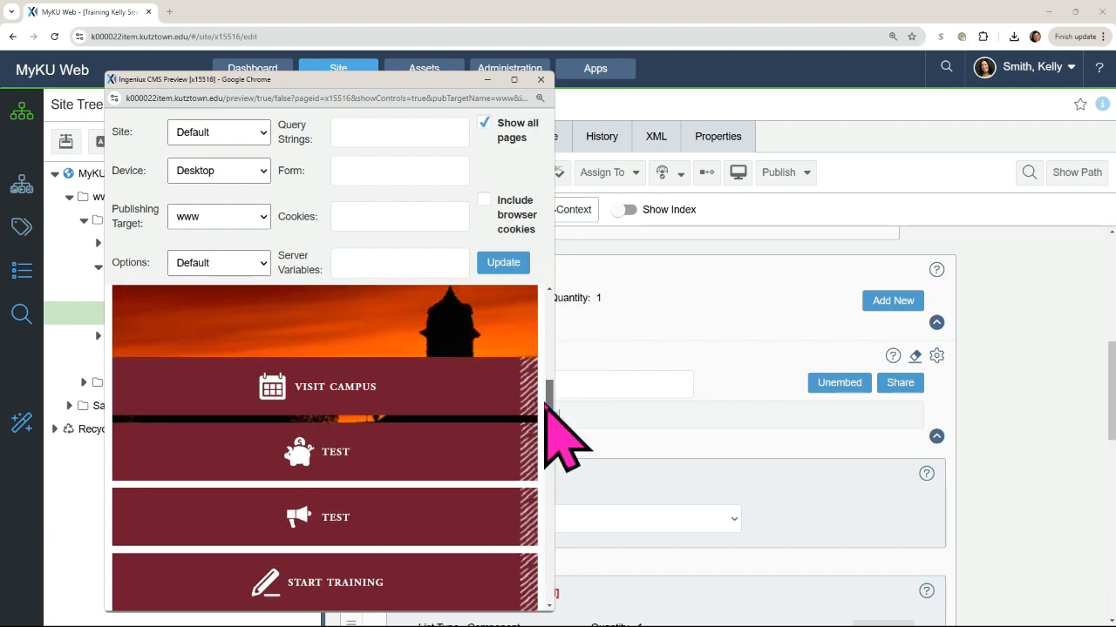
scroll(547, 382, "up", 2)
scroll(547, 384, "up", 3)
mouse_move(556, 361)
left_mouse_down()
mouse_move(809, 360)
mouse_move(553, 368)
mouse_move(566, 369)
left_mouse_up()
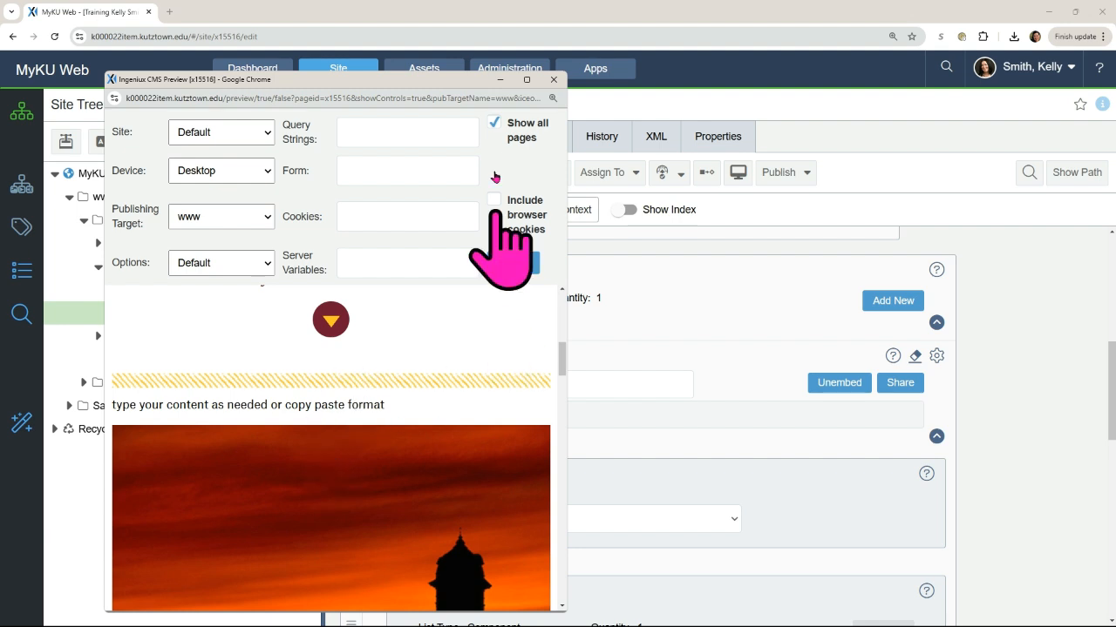
left_click(555, 80)
scroll(710, 361, "down", 1)
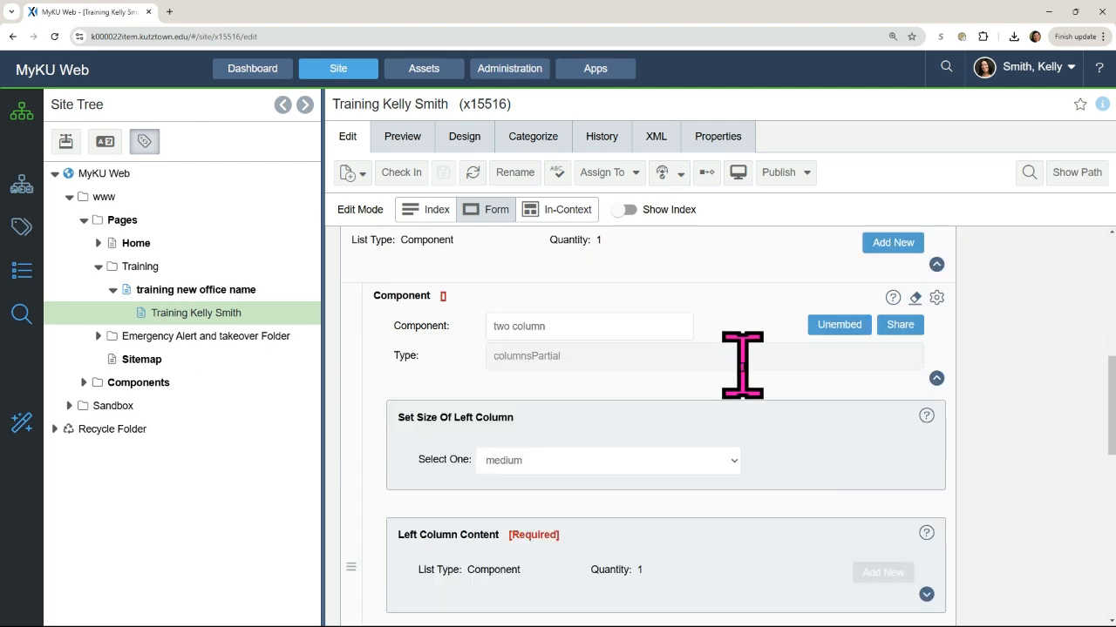
scroll(739, 360, "down", 3)
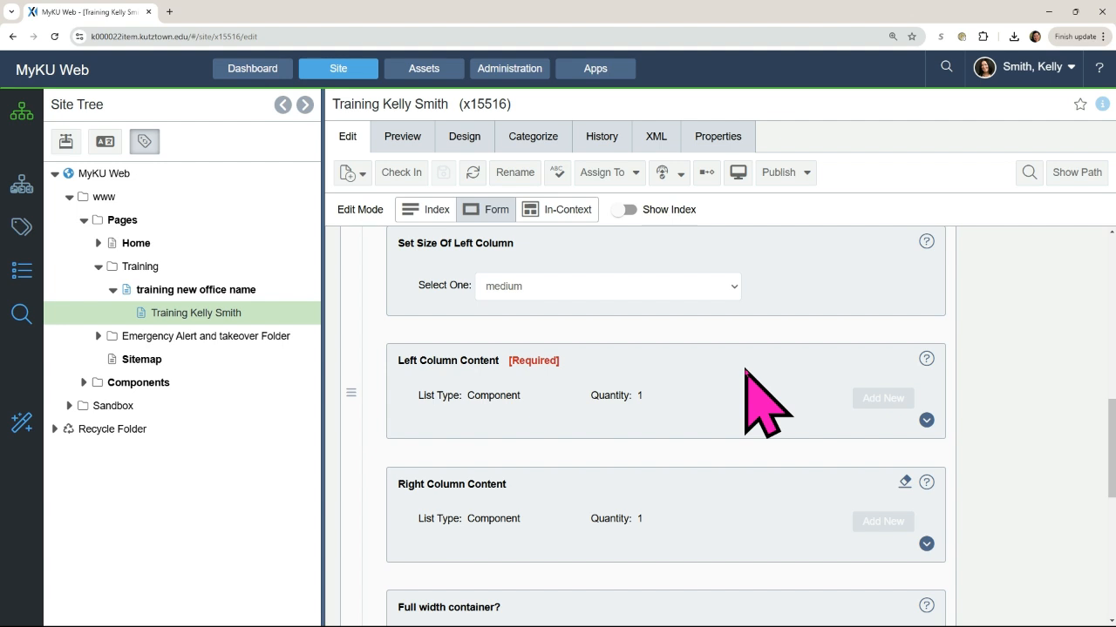
scroll(746, 370, "up", 2)
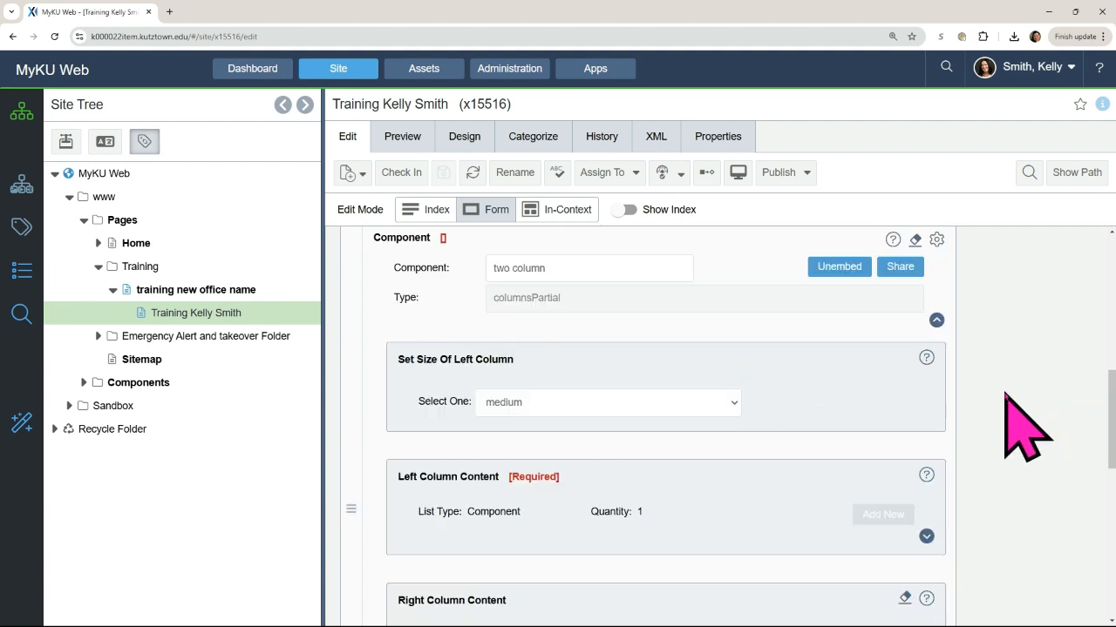